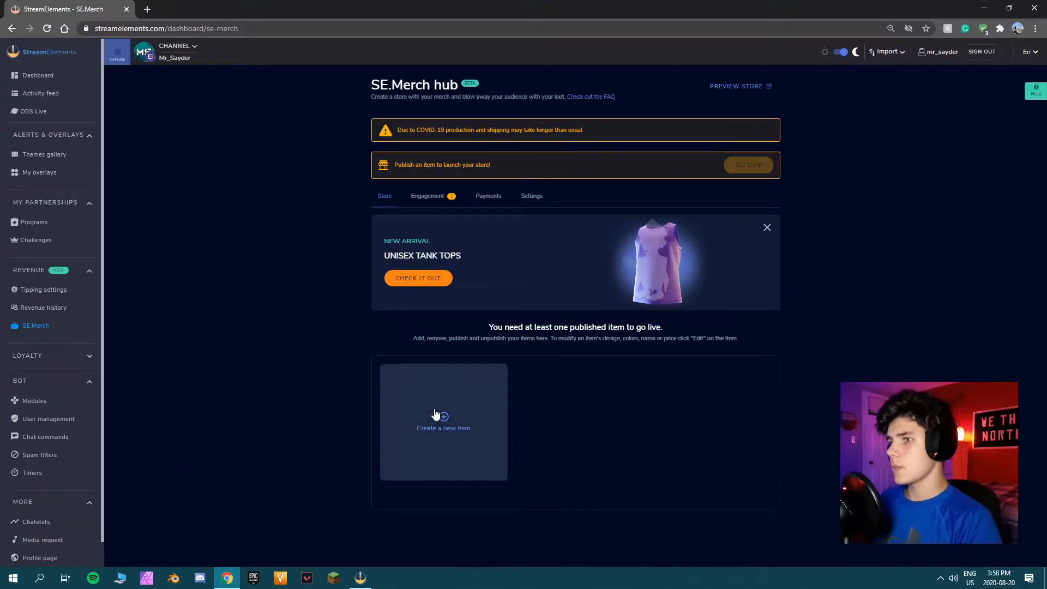
Step: Create a new T-shirt item in the merch store and upload the merch PNG from the Desktop as its artwork
left_click(504, 401)
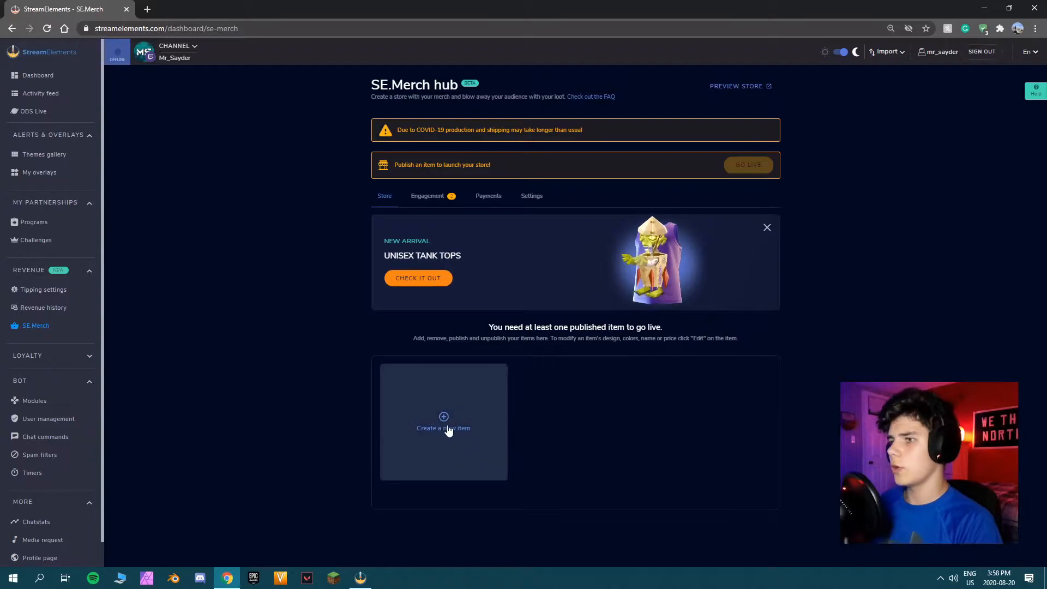
left_click(448, 428)
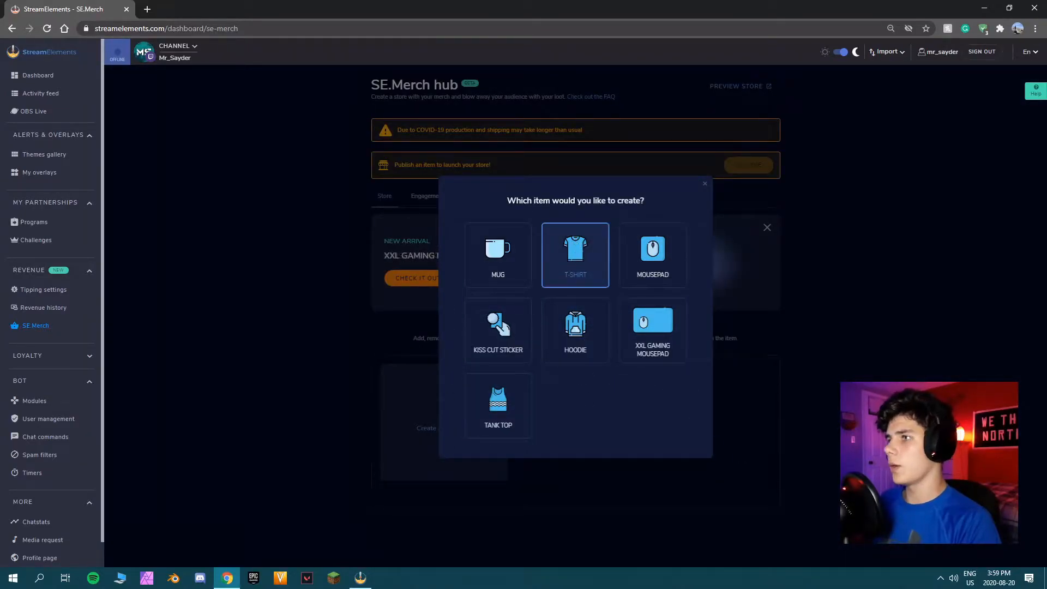
left_click(576, 253)
left_click(558, 363)
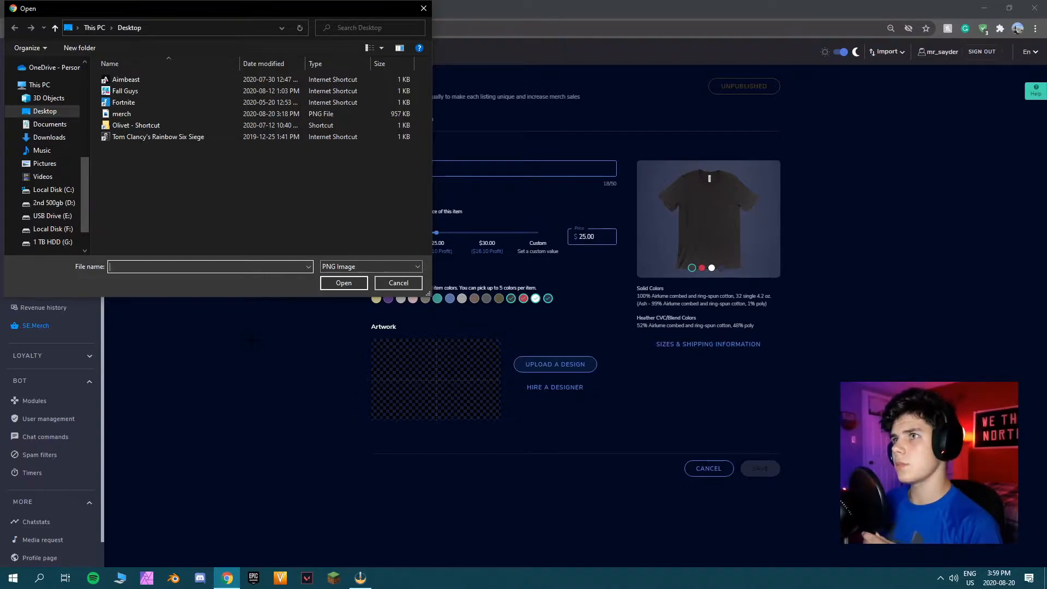
double_click(122, 113)
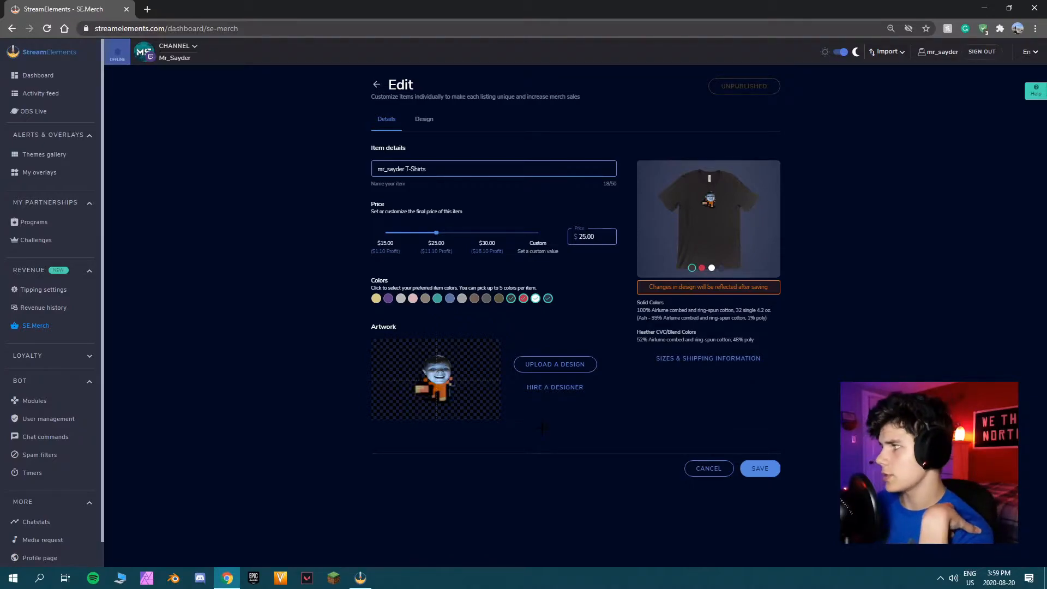
Step: Look through the uploaded videos on the Mr Sayder YouTube channel, then return to the T-shirt editor
left_click(147, 9)
left_click(229, 44)
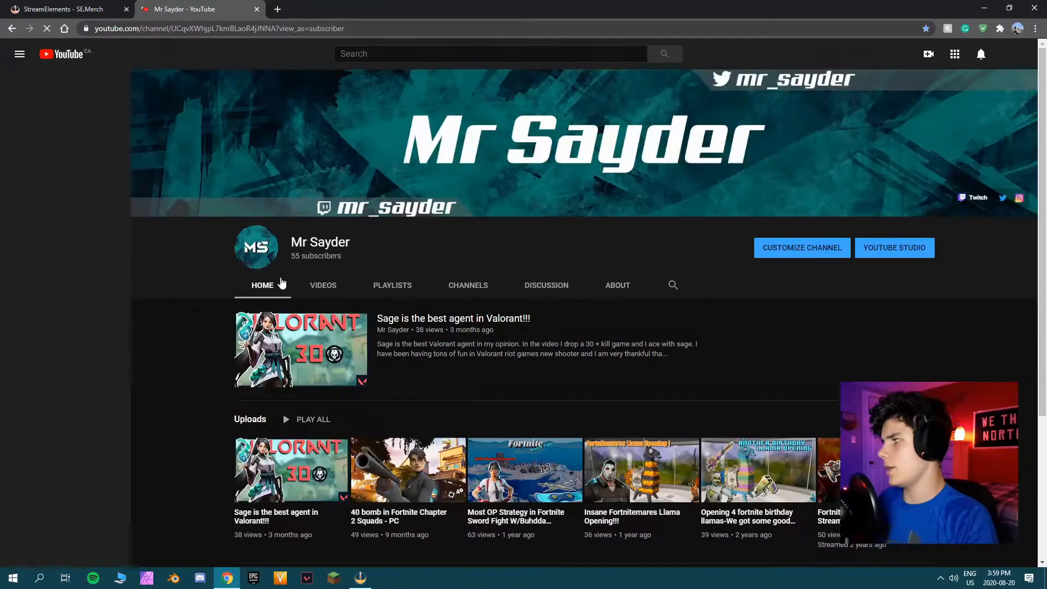
left_click(1011, 60)
left_click(871, 127)
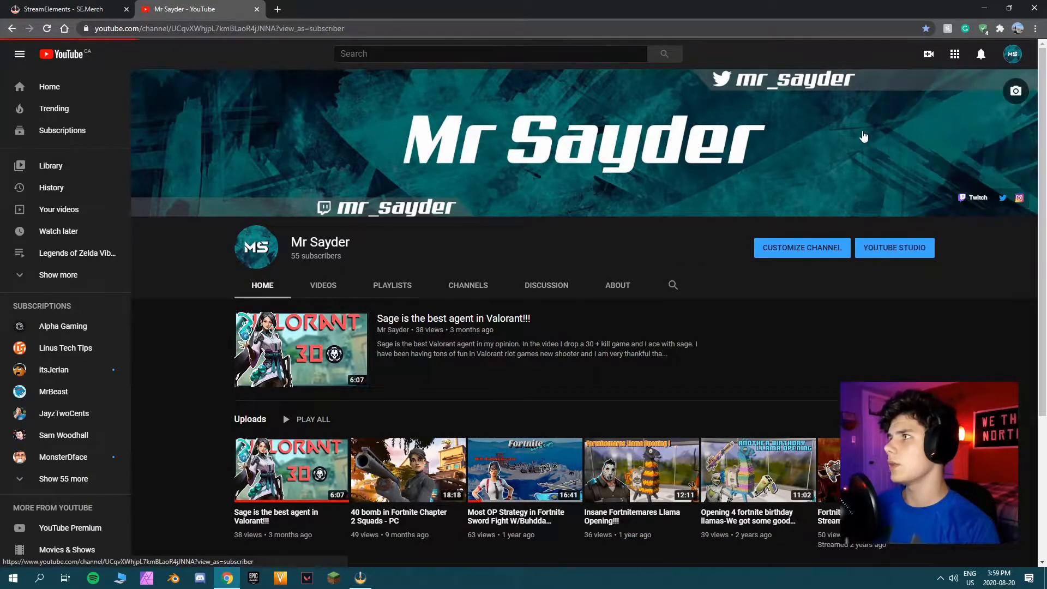
left_click(318, 289)
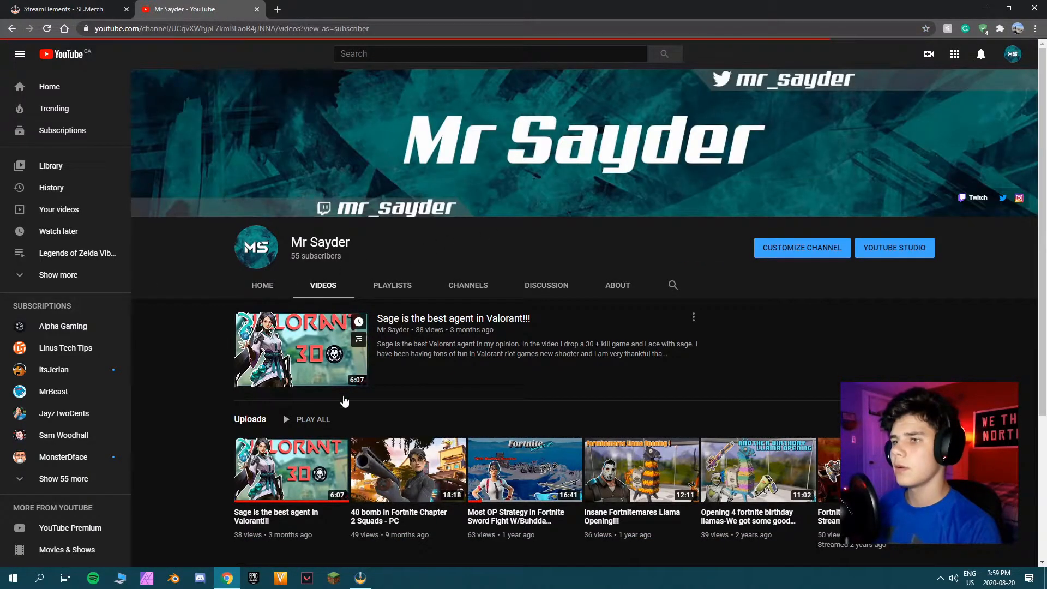
scroll(893, 341, "down", 6)
scroll(893, 341, "up", 3)
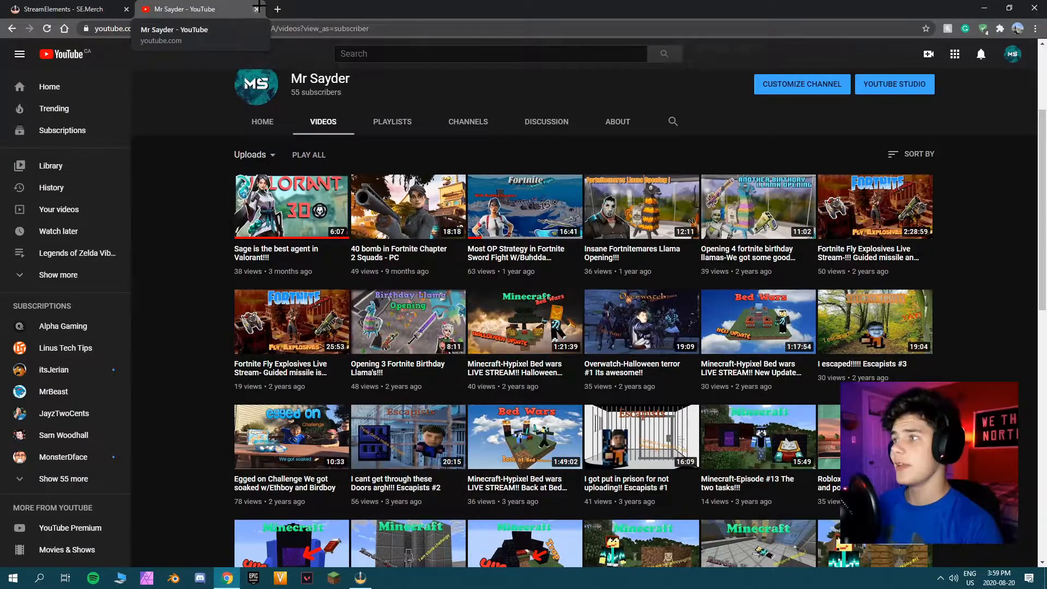
left_click(257, 8)
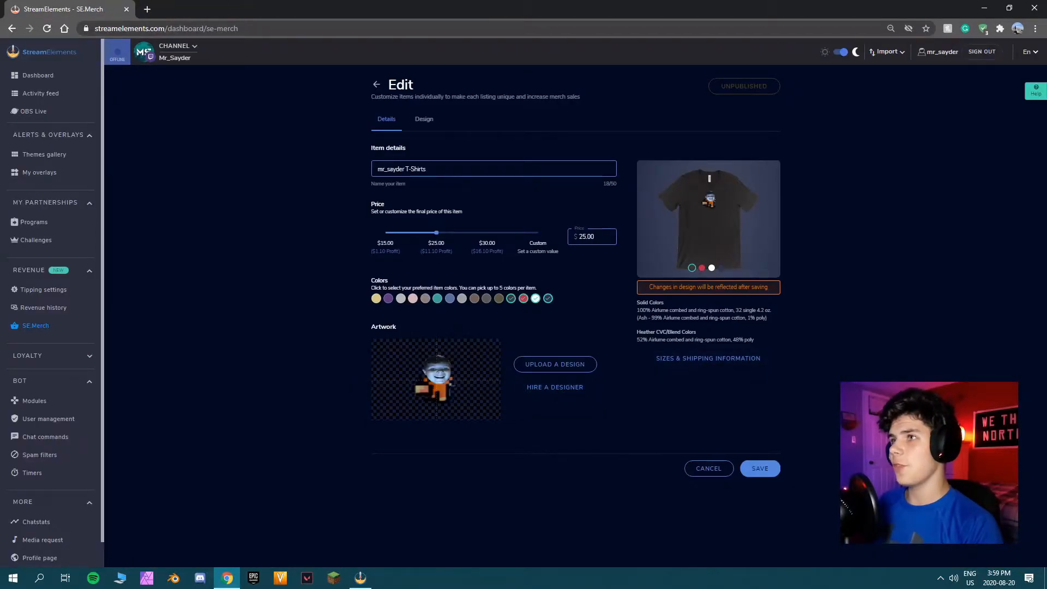
Step: Resize the artwork slightly smaller, centre it horizontally in the T-shirt's front print area, and save the item
left_click(435, 125)
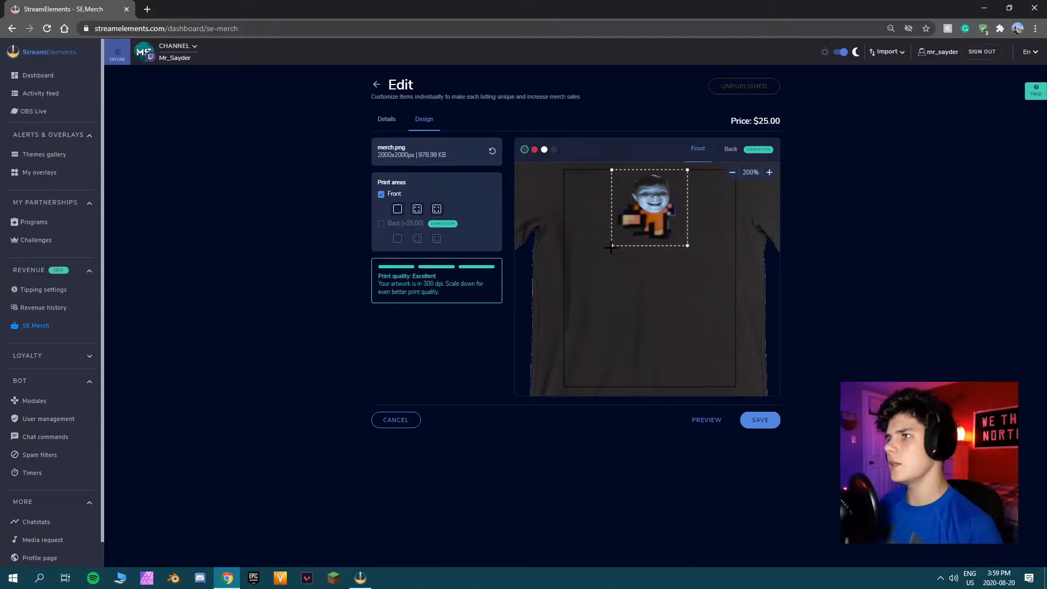
left_click_drag(611, 246, 635, 273)
left_click_drag(593, 213, 621, 271)
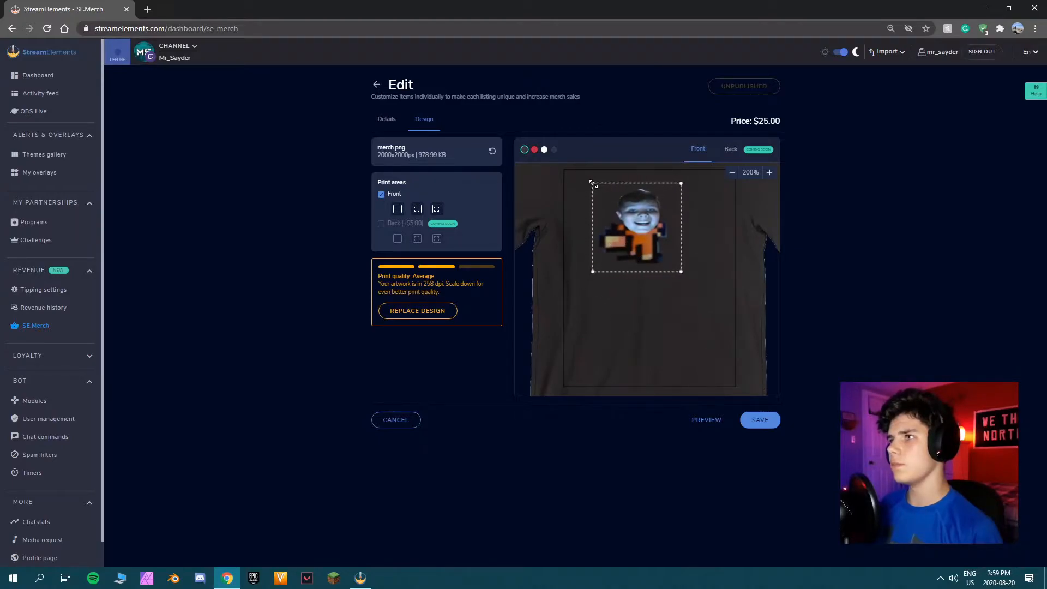
left_click_drag(593, 184, 611, 201)
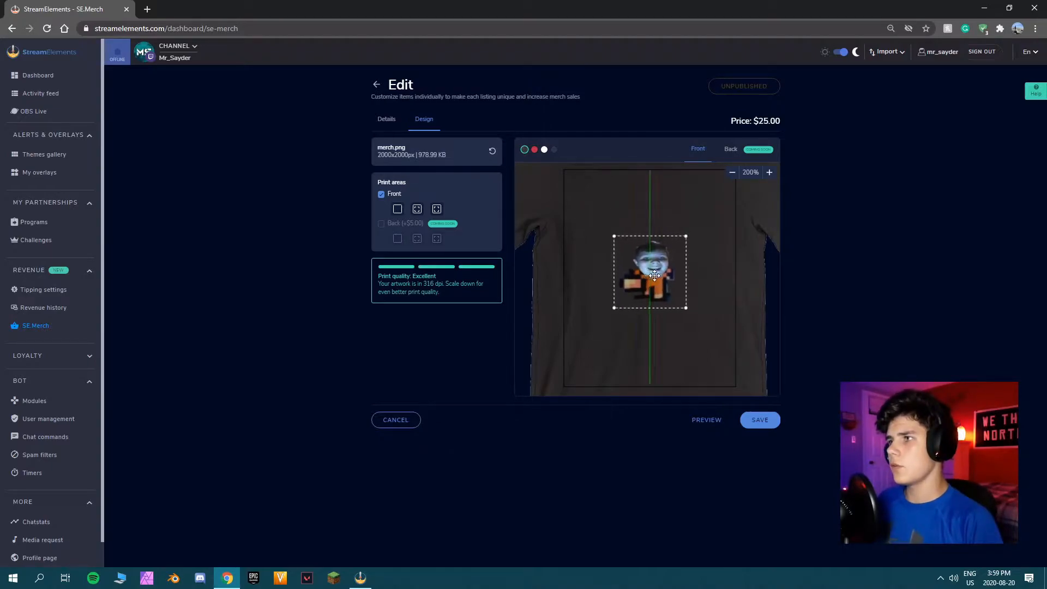
left_click(754, 419)
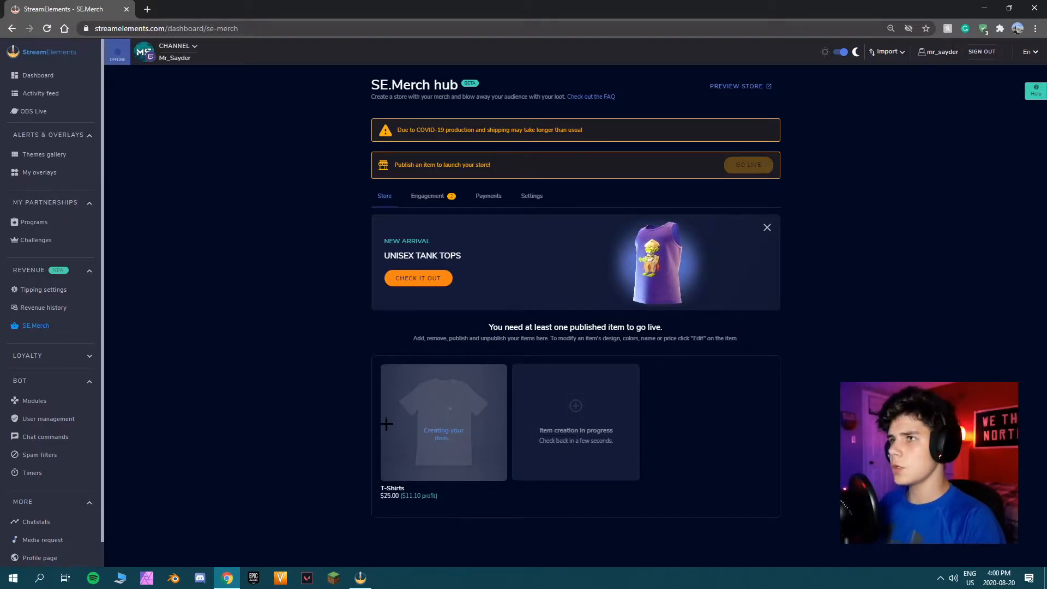
Step: Set the Merch Panels color scheme to teal in the store's stream engagement tools
left_click(427, 196)
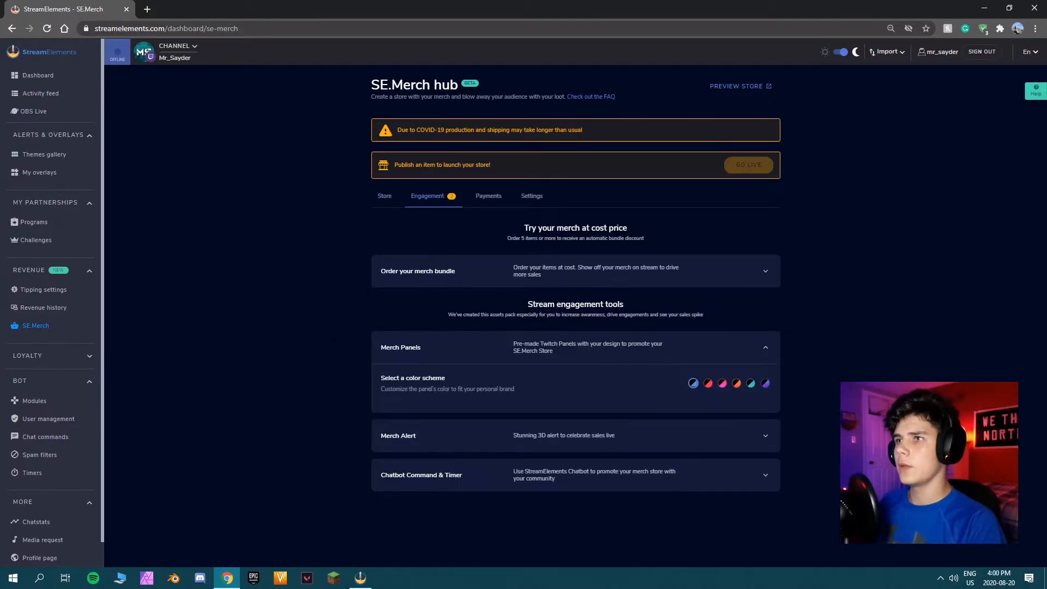
left_click(588, 357)
left_click(587, 356)
left_click(750, 384)
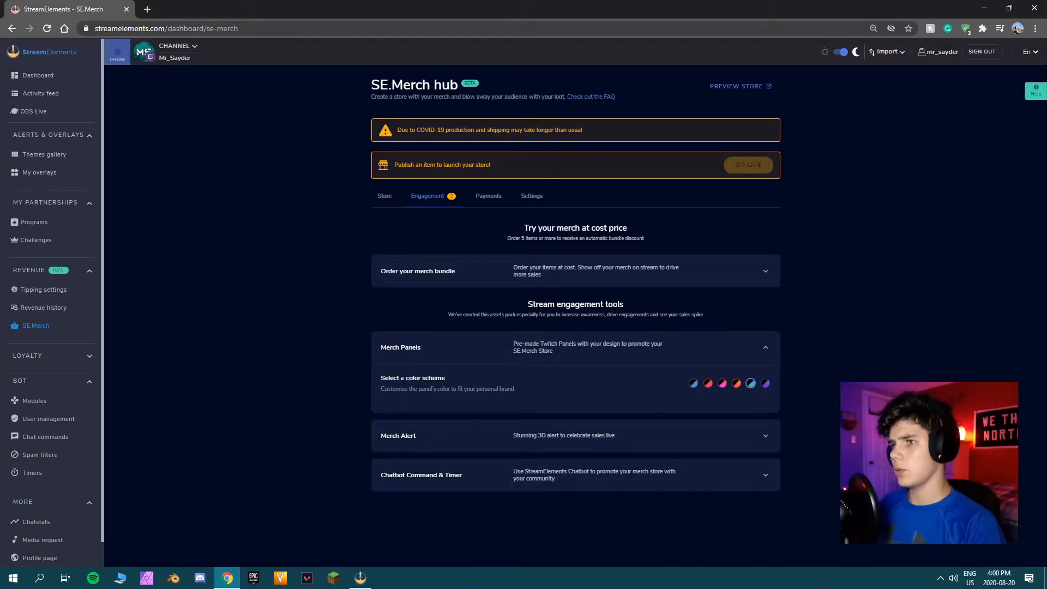
right_click(446, 406)
left_click(412, 394)
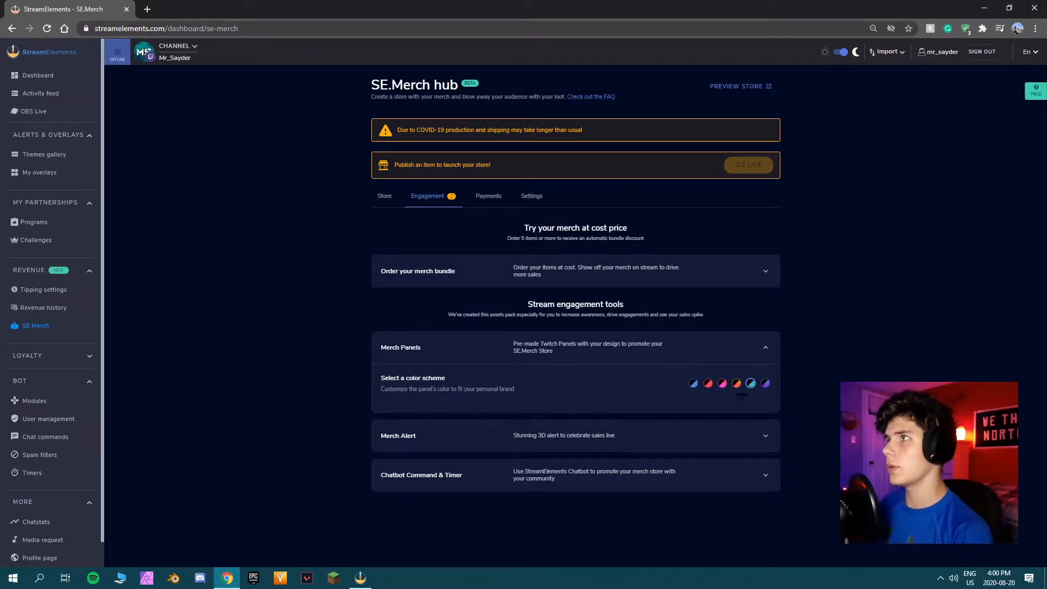
left_click(638, 346)
left_click(639, 346)
right_click(638, 346)
left_click(620, 346)
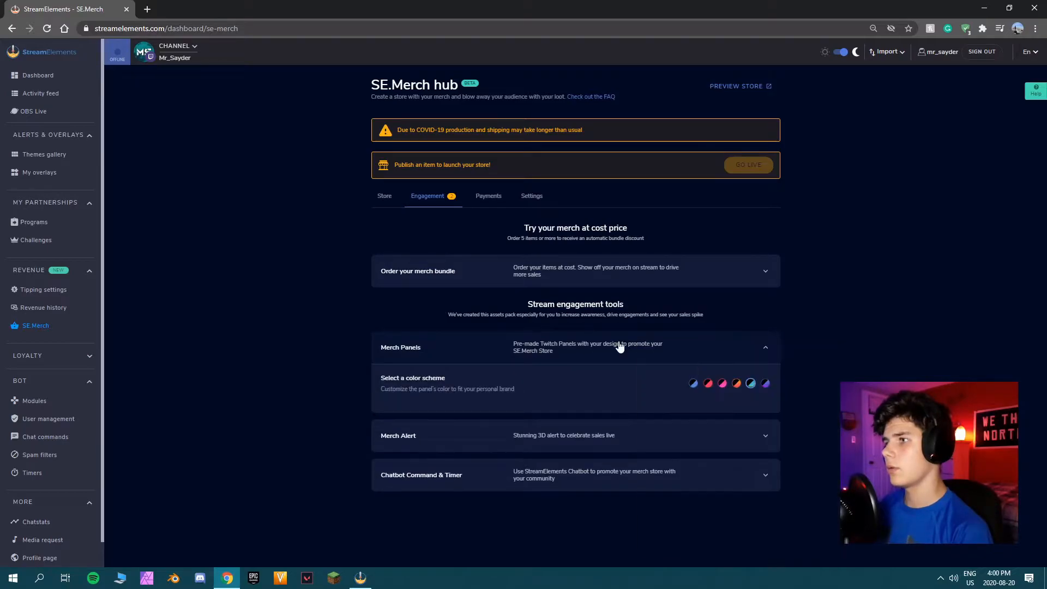
Step: Check the merch bundle ordering section and copy the Merch Alert's overlay URL for OBS
left_click(775, 349)
left_click(615, 268)
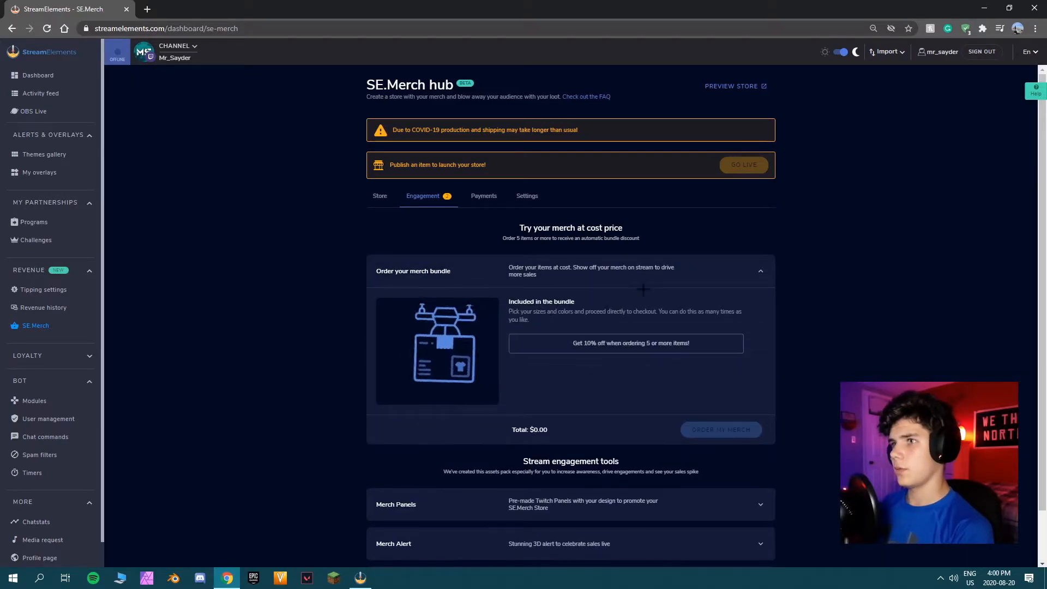
left_click(695, 285)
left_click(456, 396)
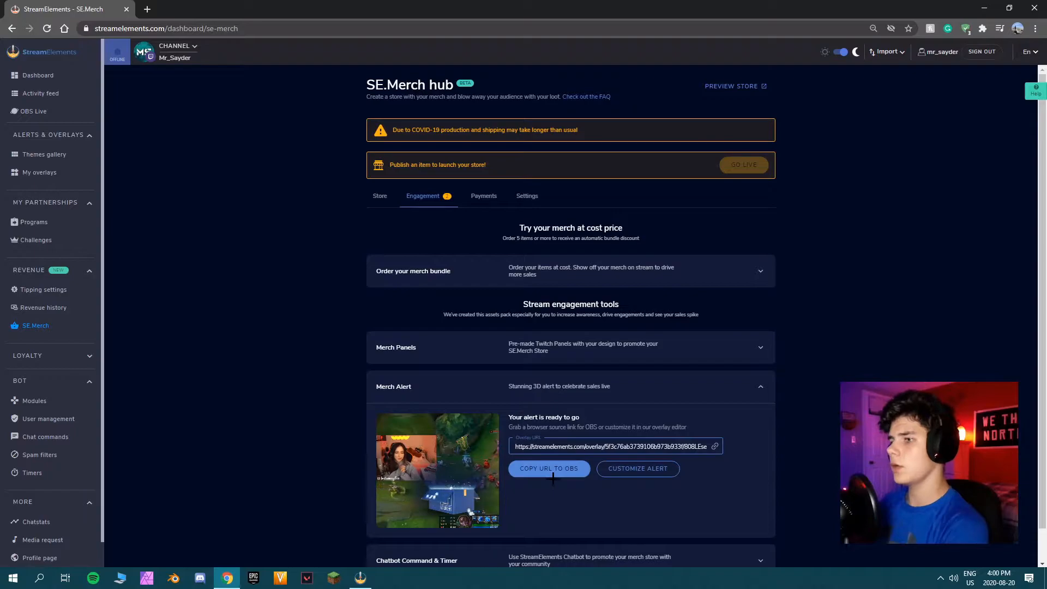
left_click(578, 467)
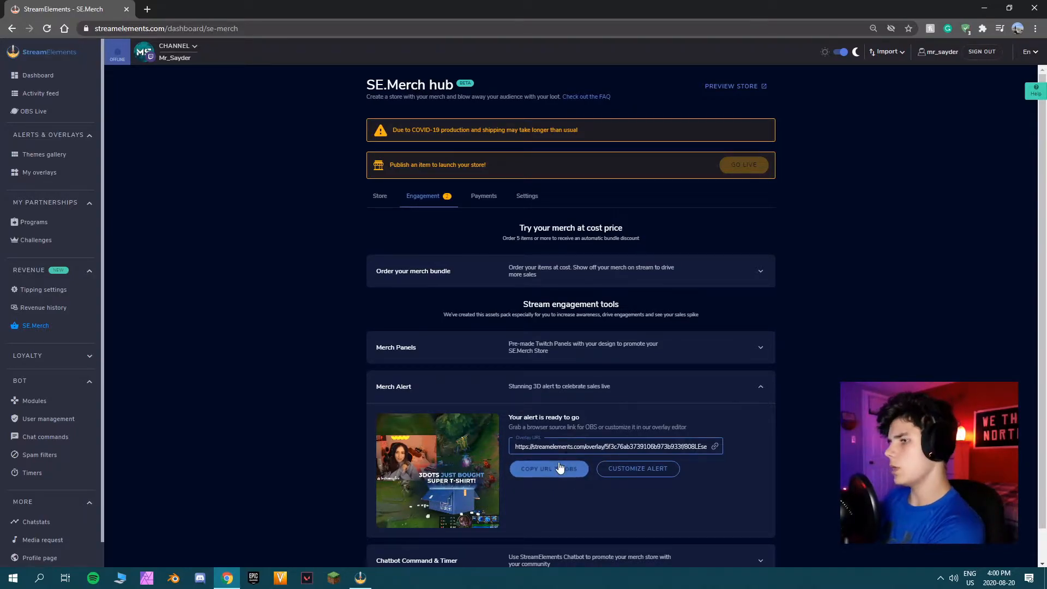
Step: Switch to OBS and remove the existing Browser source from the scene
left_click(360, 578)
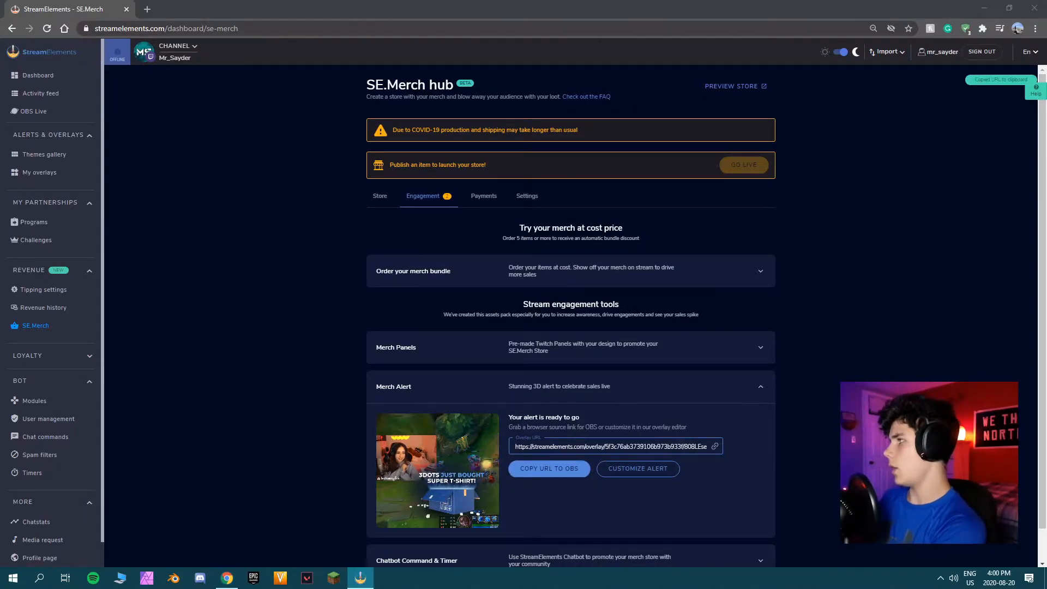
left_click(51, 546)
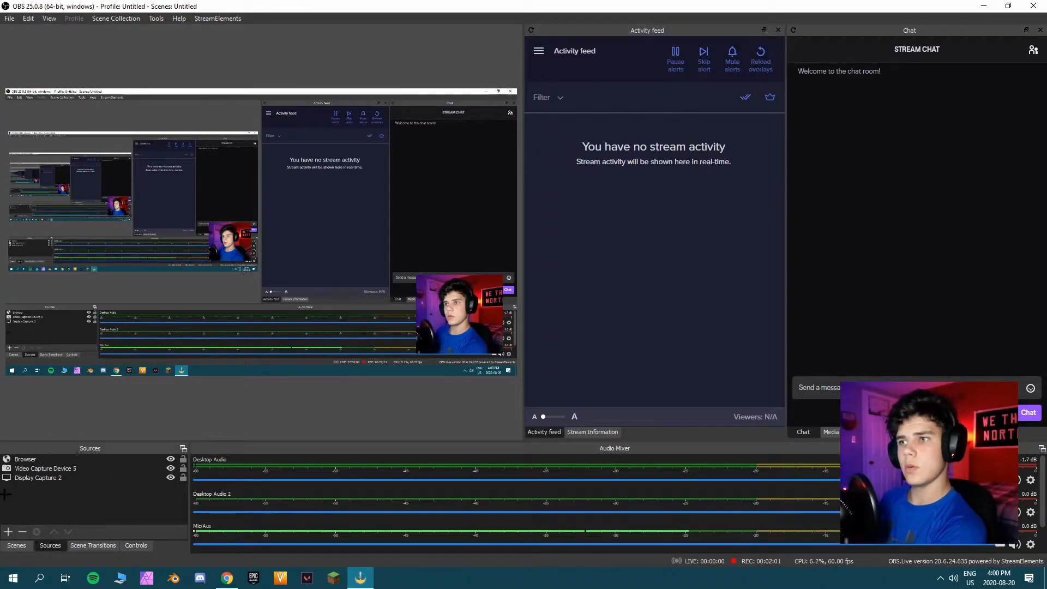
left_click(25, 459)
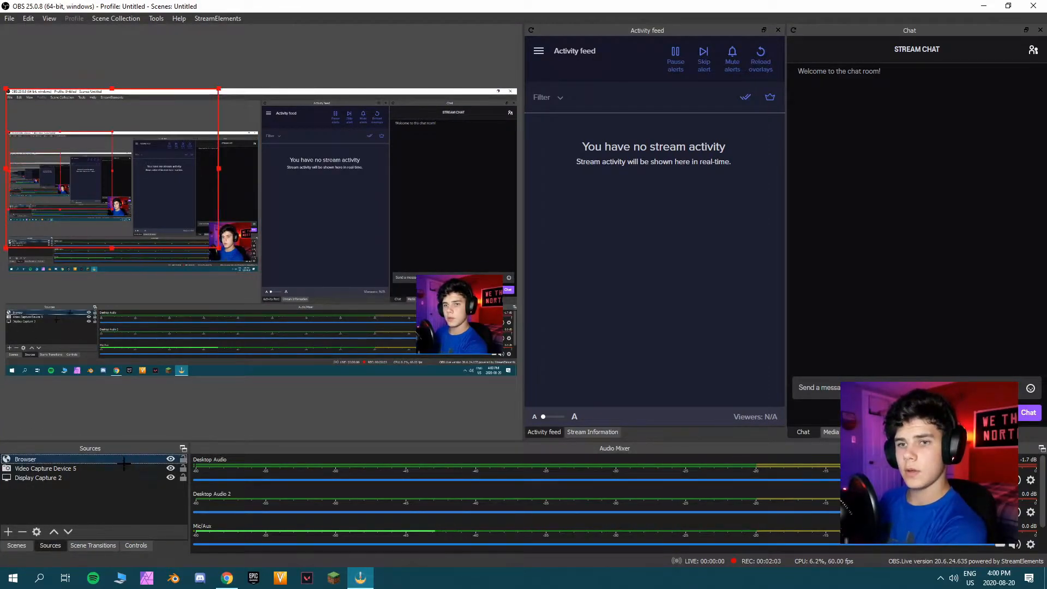
left_click(21, 532)
key("Return")
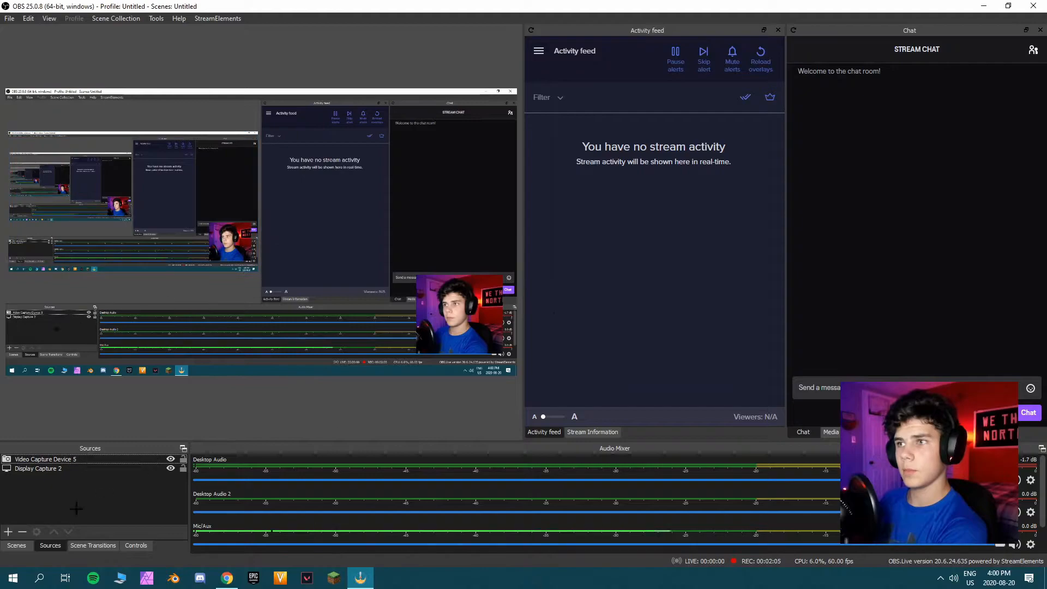
Step: Add a new Browser source to the OBS scene, using the copied Merch Alert overlay URL as its URL
left_click(8, 532)
left_click(30, 369)
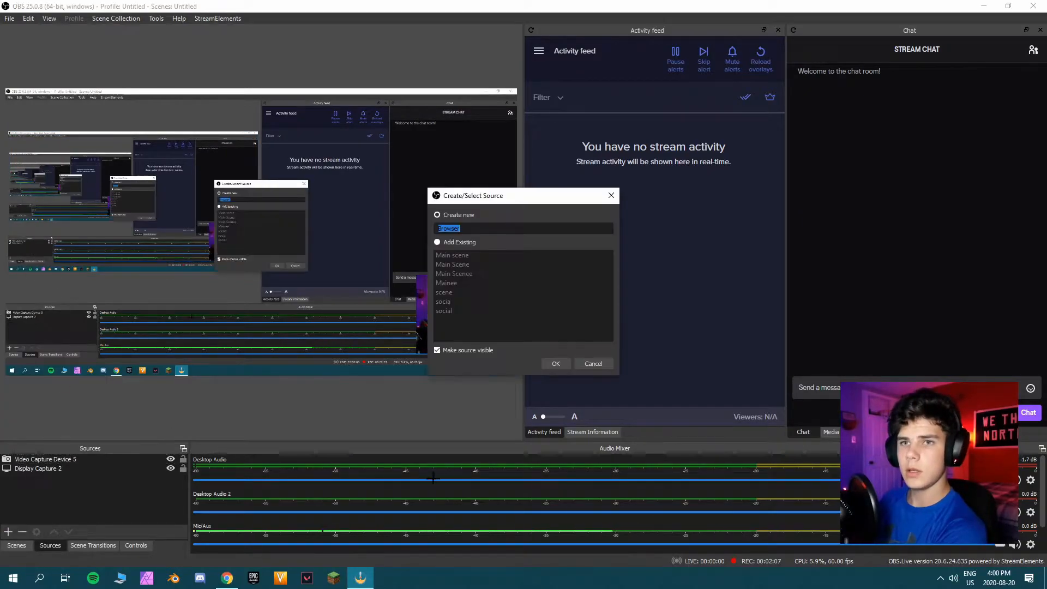
left_click(556, 364)
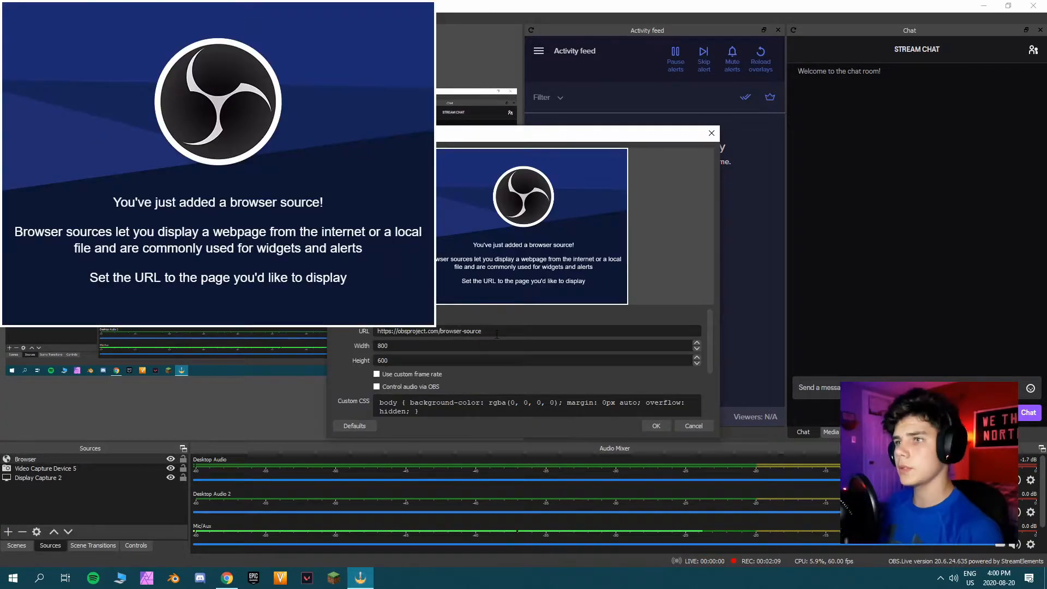
key("ctrl+v")
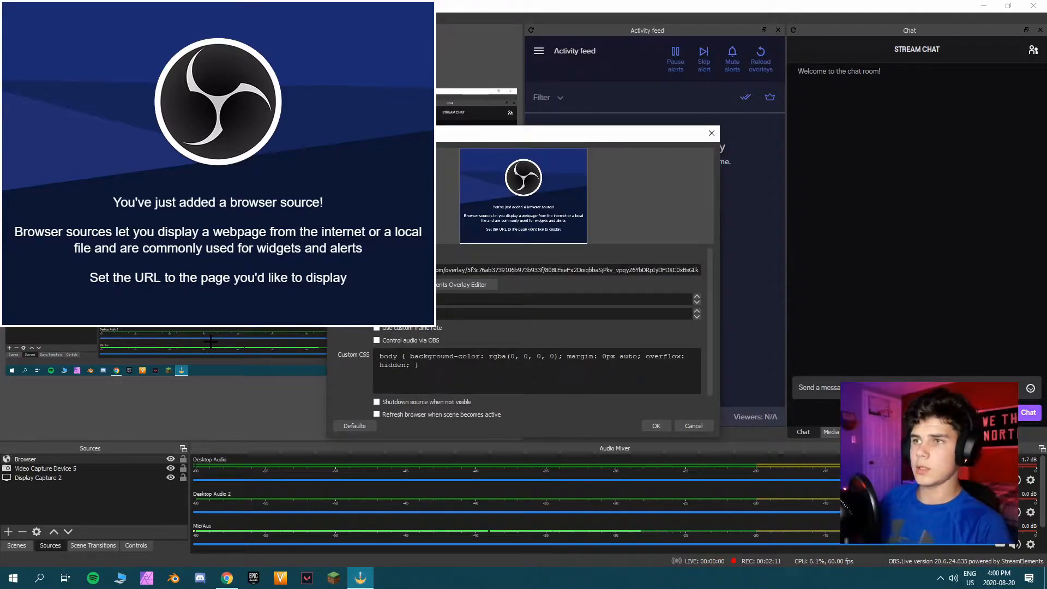
left_click(656, 426)
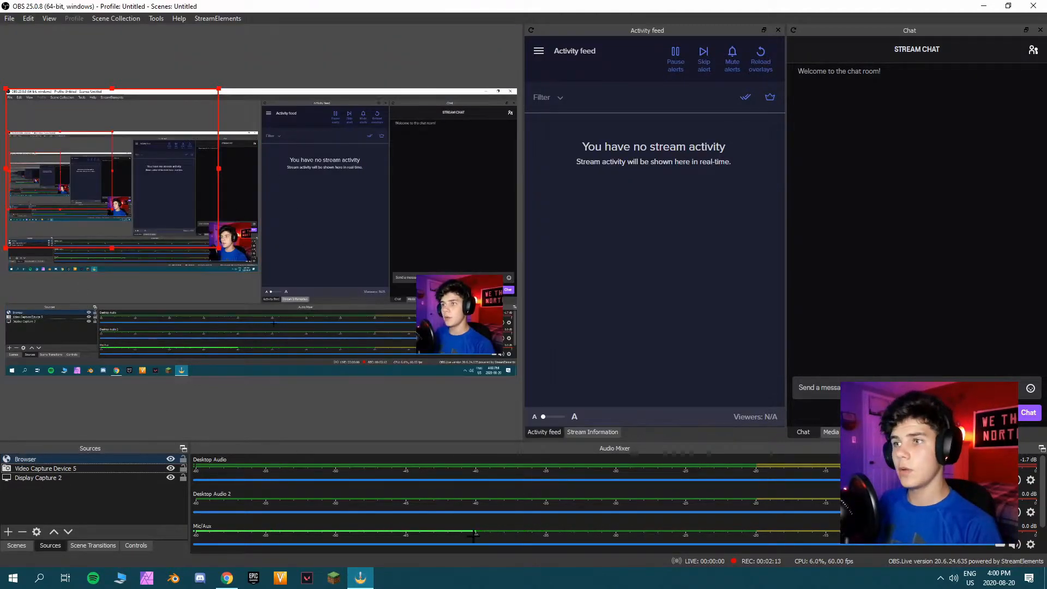
left_click(107, 493)
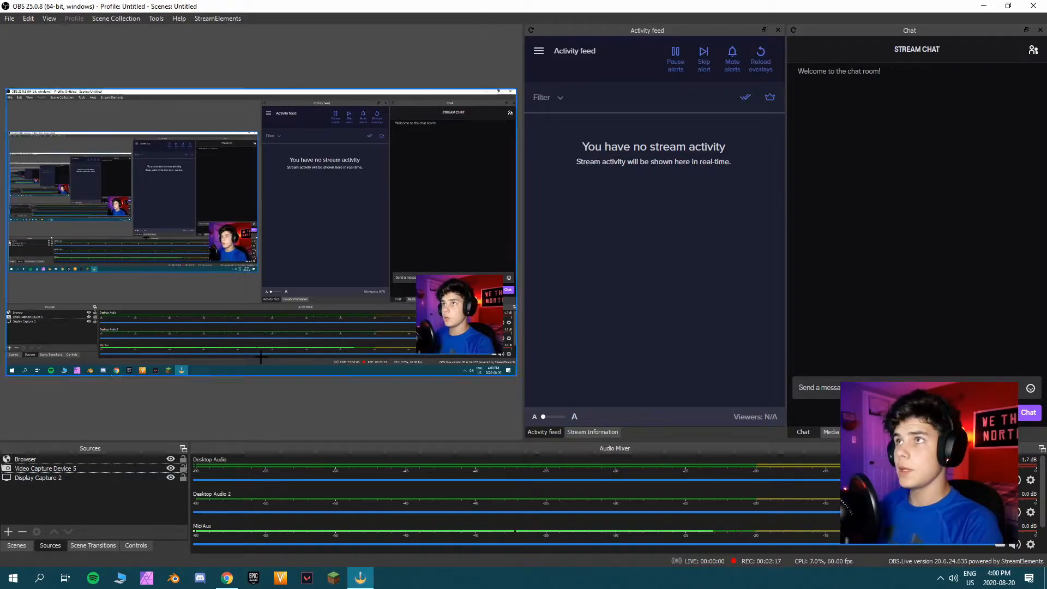
Step: Emulate a merch event from the Merch Alert overlay editor in the browser and check the alert in the OBS preview
left_click(227, 578)
left_click(638, 468)
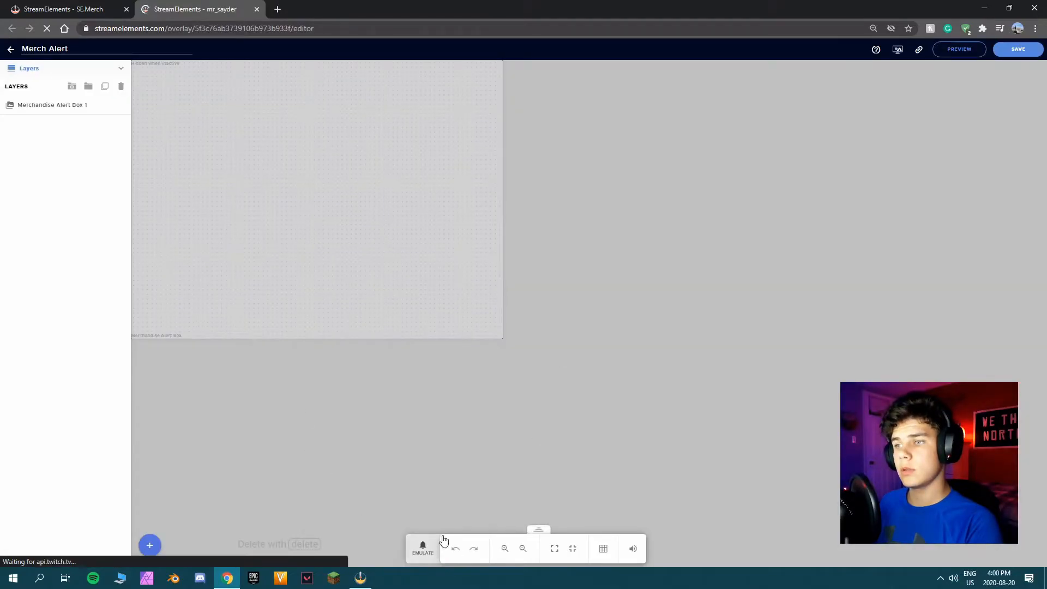
left_click(423, 547)
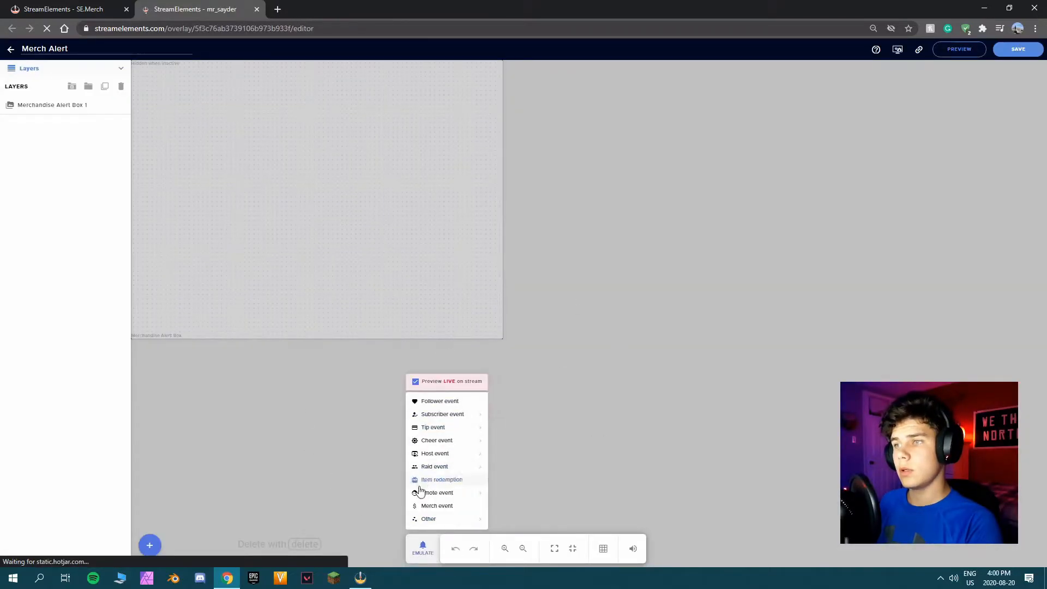
left_click(424, 507)
left_click(361, 578)
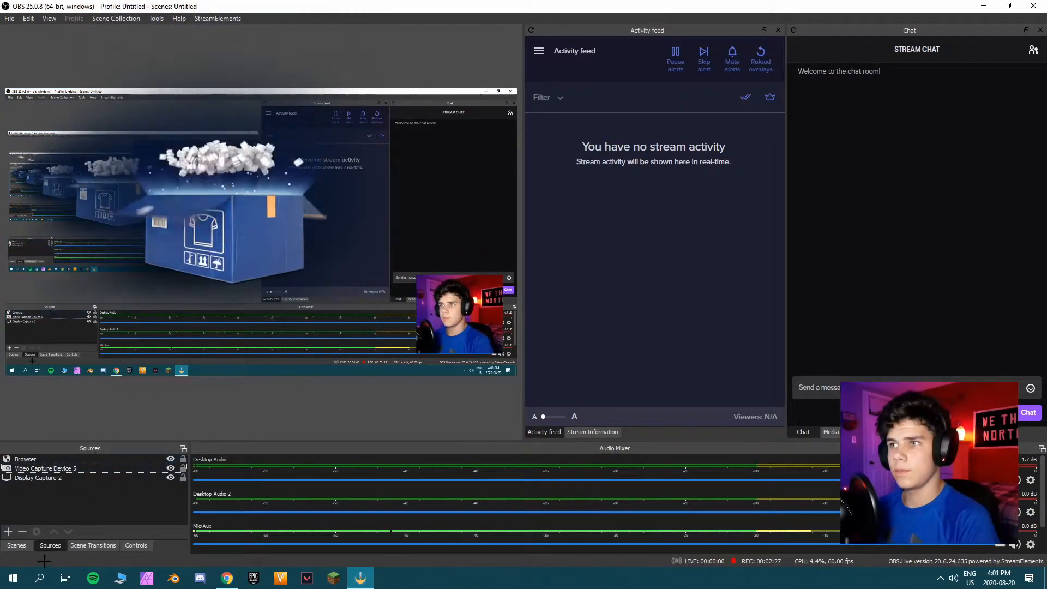
left_click(17, 545)
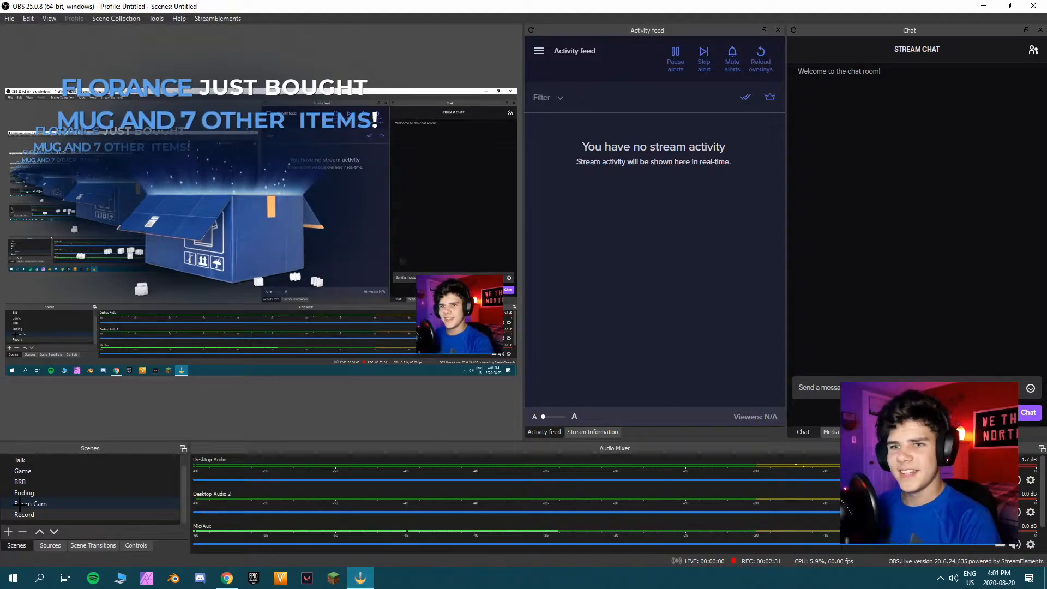
left_click(58, 546)
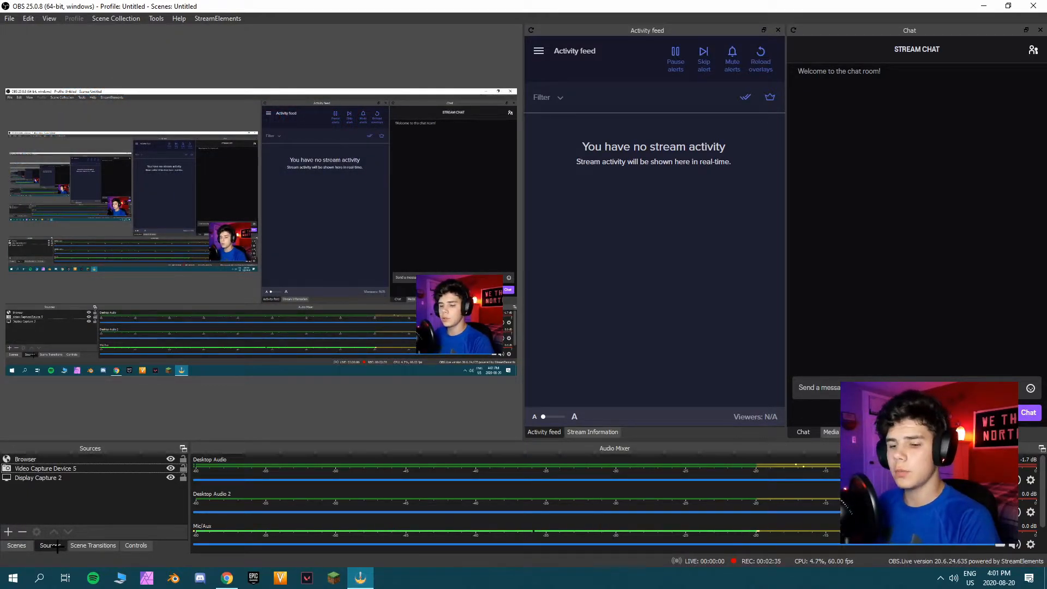
Step: Return to the browser, close the overlay editor page, and examine the Merch Panels and Chatbot Command & Timer sections of the engagement tools
left_click(229, 580)
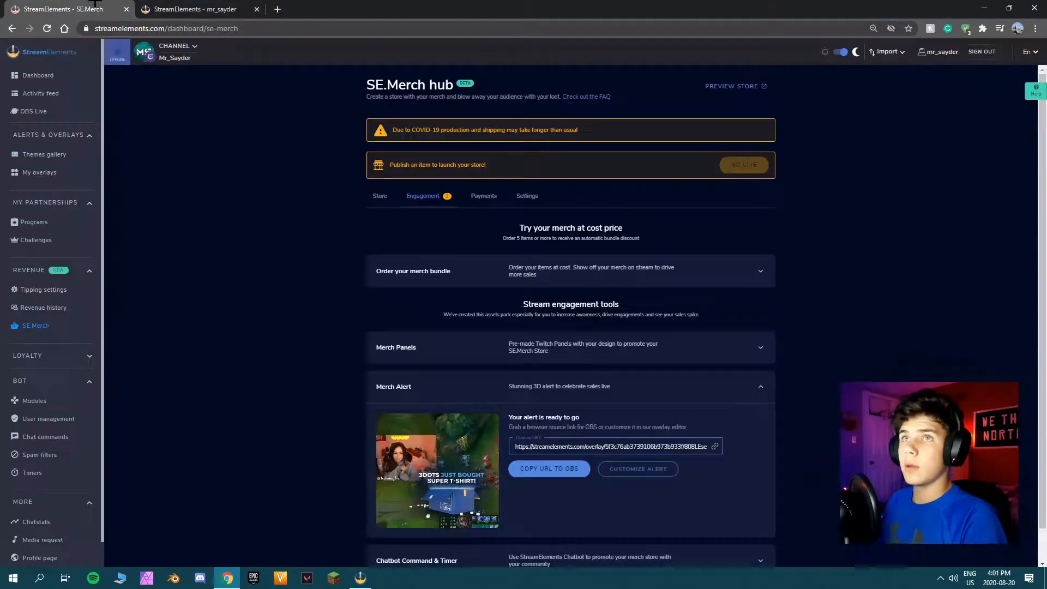
left_click(256, 9)
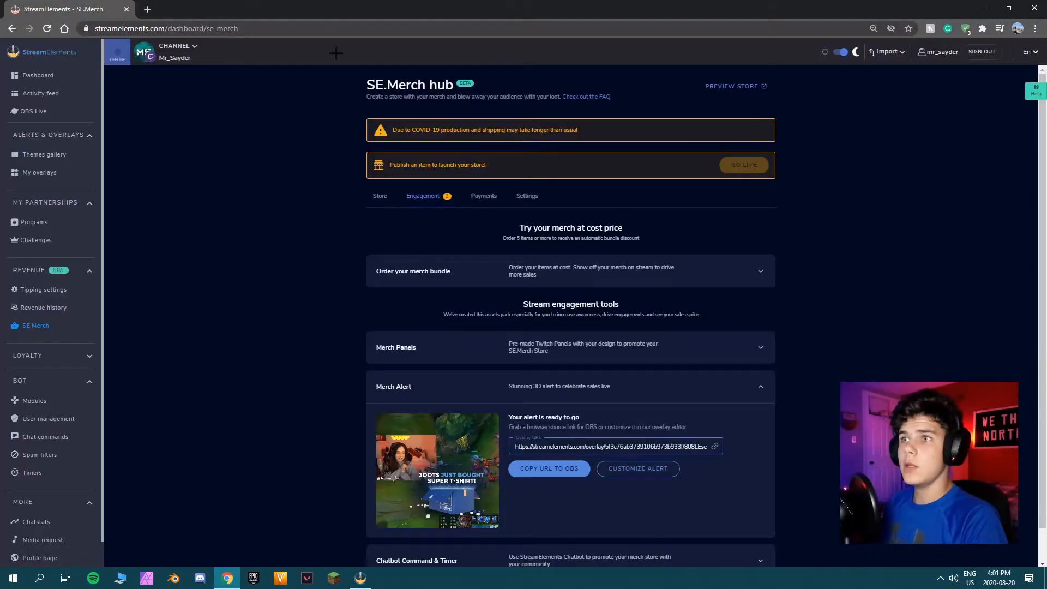
scroll(468, 328, "down", 1)
left_click(468, 318)
mouse_move(548, 431)
mouse_move(401, 379)
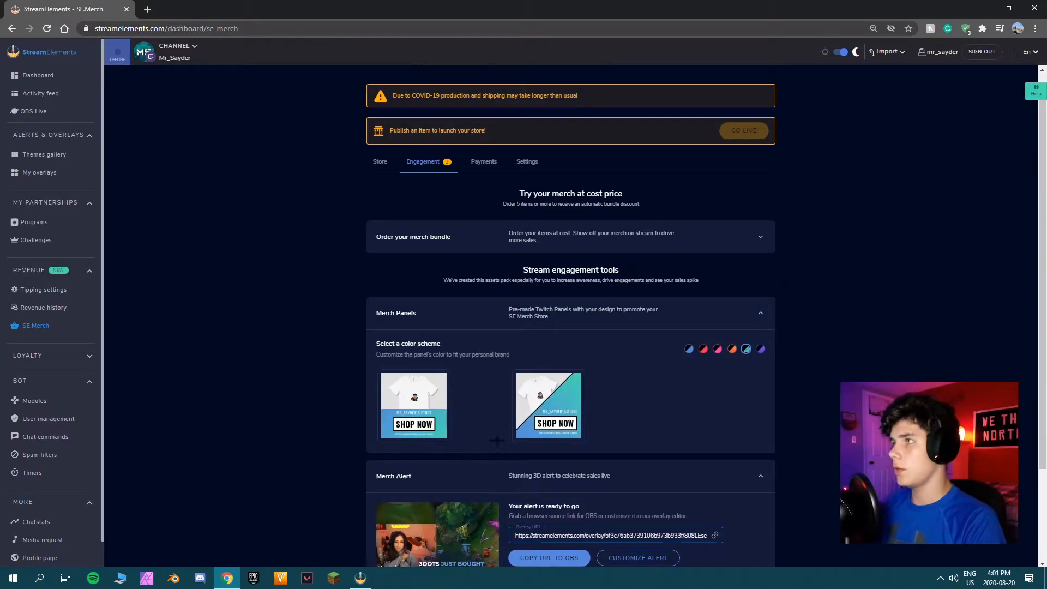
scroll(514, 489, "down", 1)
scroll(515, 490, "down", 2)
left_click(441, 529)
scroll(434, 521, "down", 3)
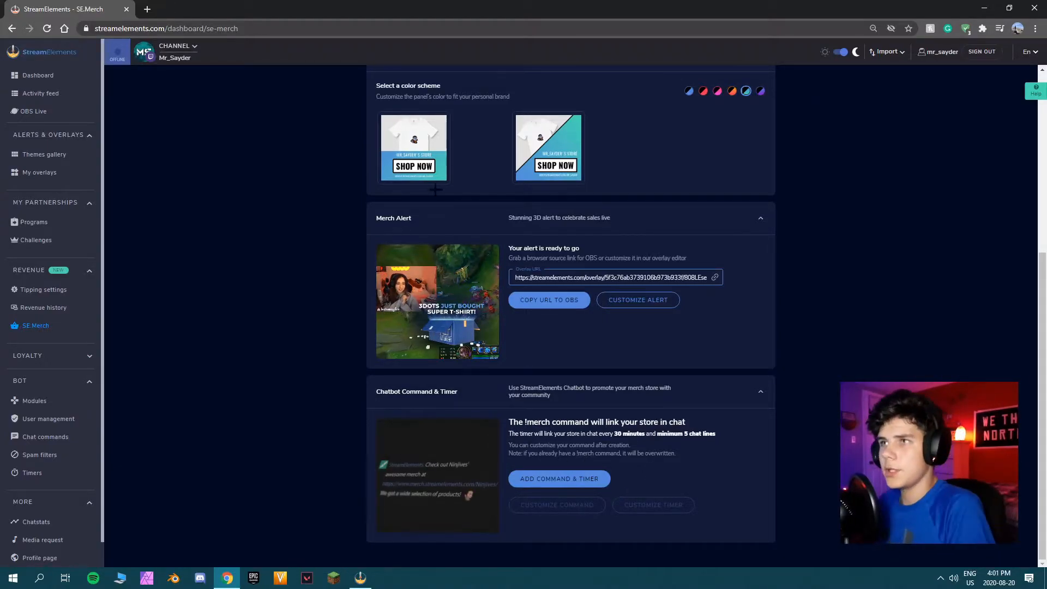
scroll(426, 211, "up", 4)
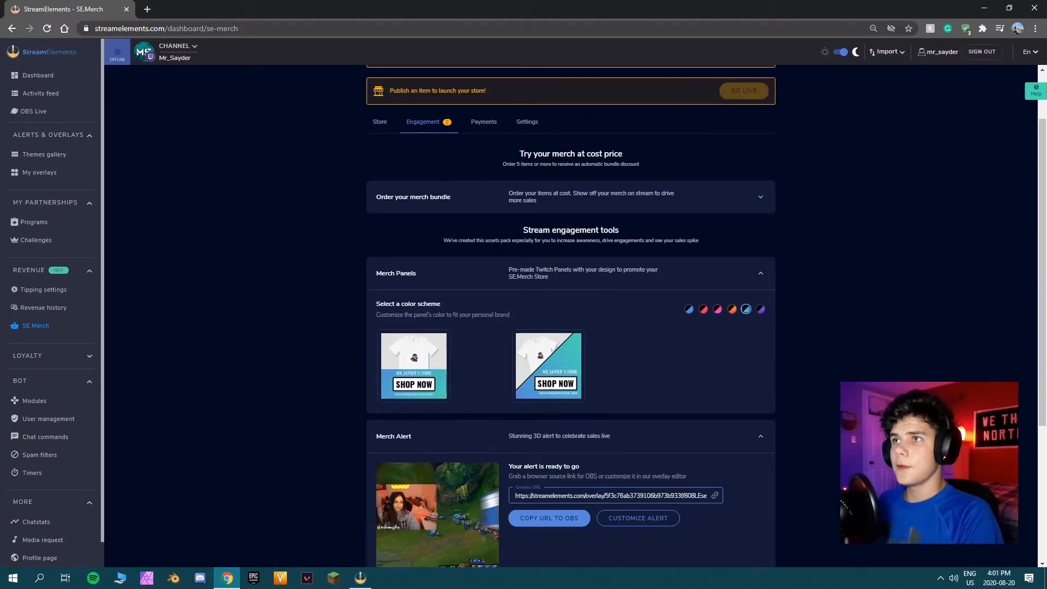
Step: Review the SE.Merch payments and order history, and open the store settings
left_click(492, 123)
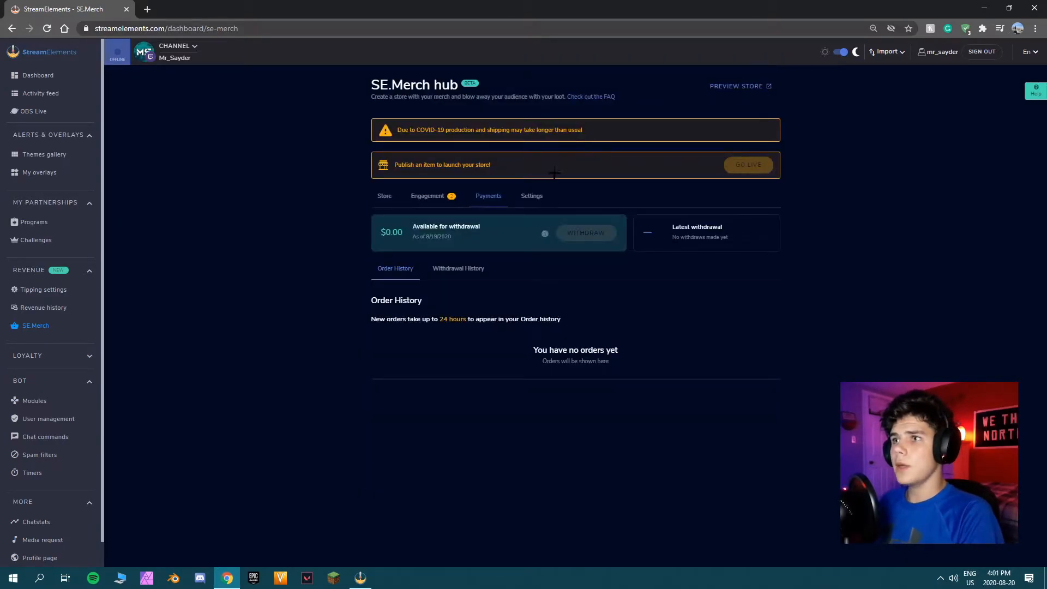
left_click(530, 197)
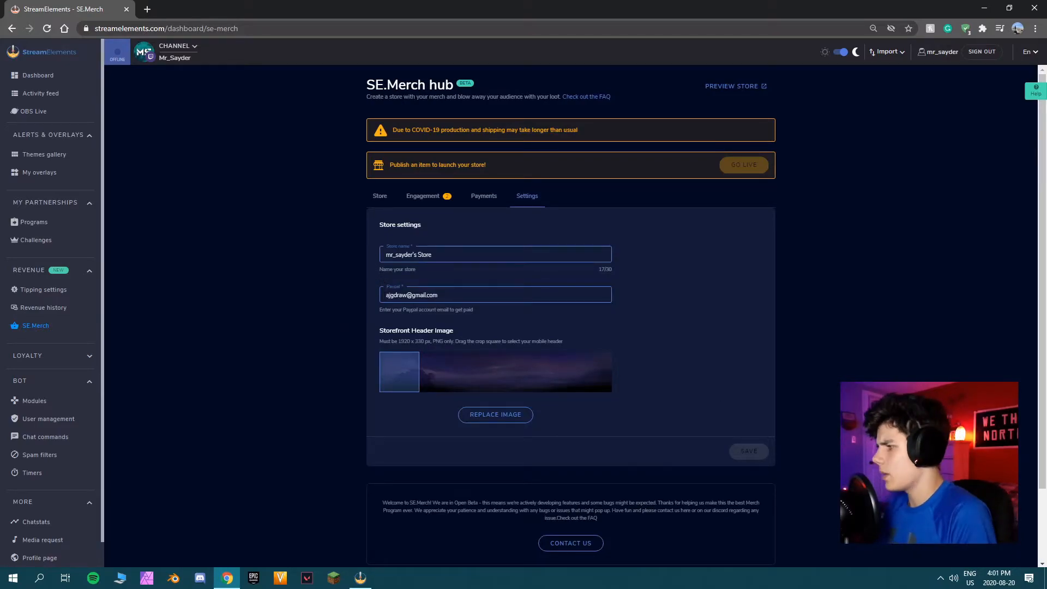
key("alt+Tab")
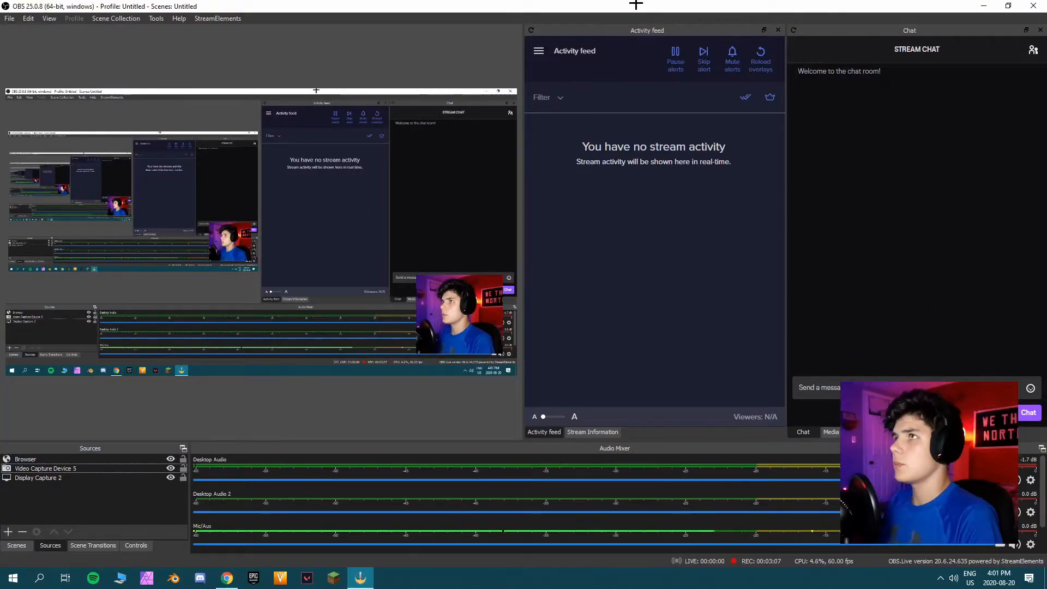
left_click_drag(637, 7, 640, 0)
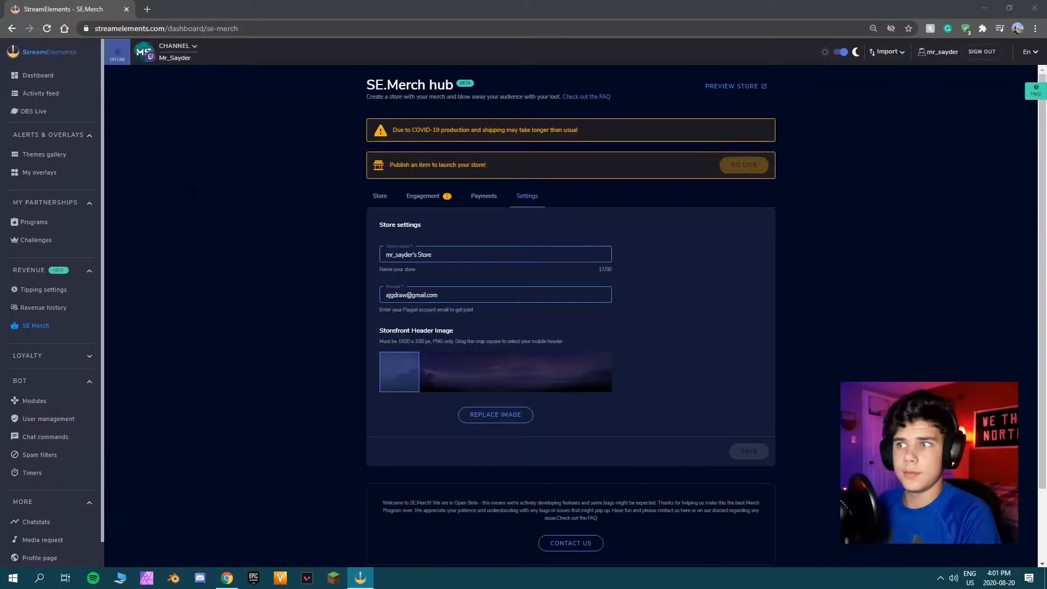
Step: Change the store name in the store settings to "Mr Sayder Merch"
left_click(438, 256)
left_click(419, 282)
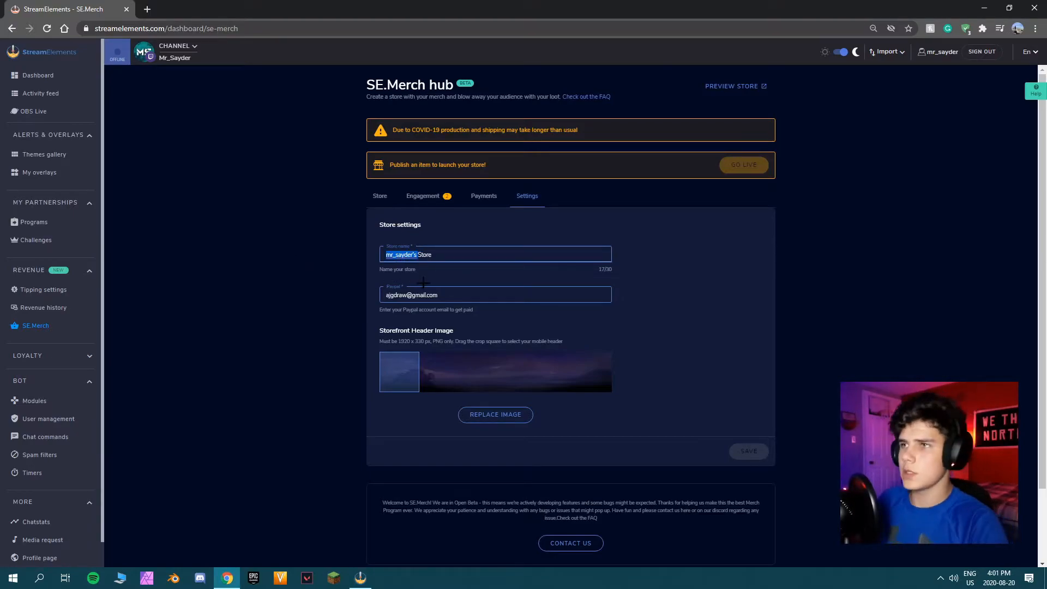
key("BackSpace")
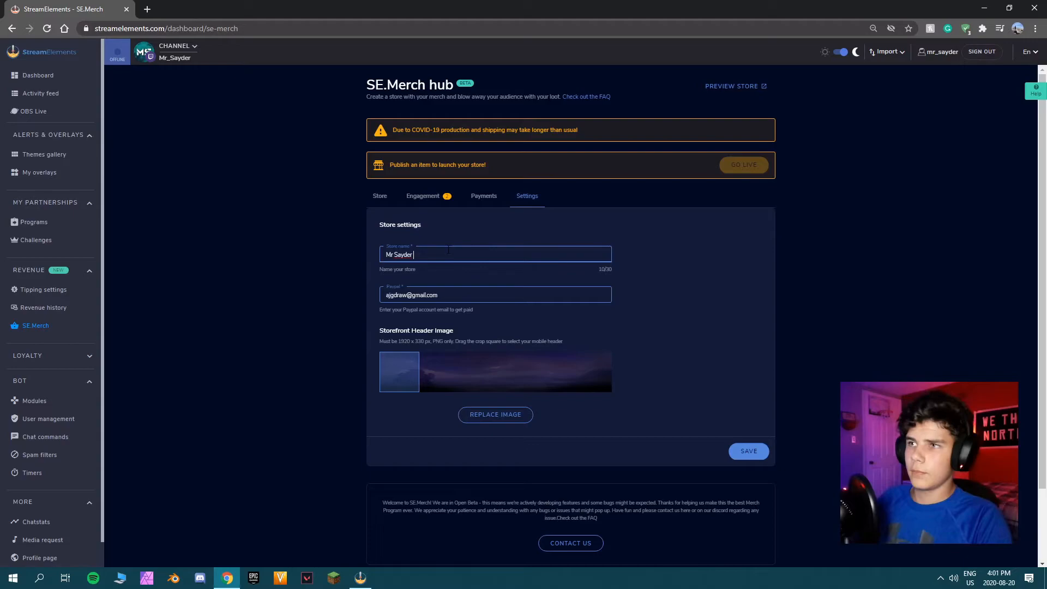
type("Mre")
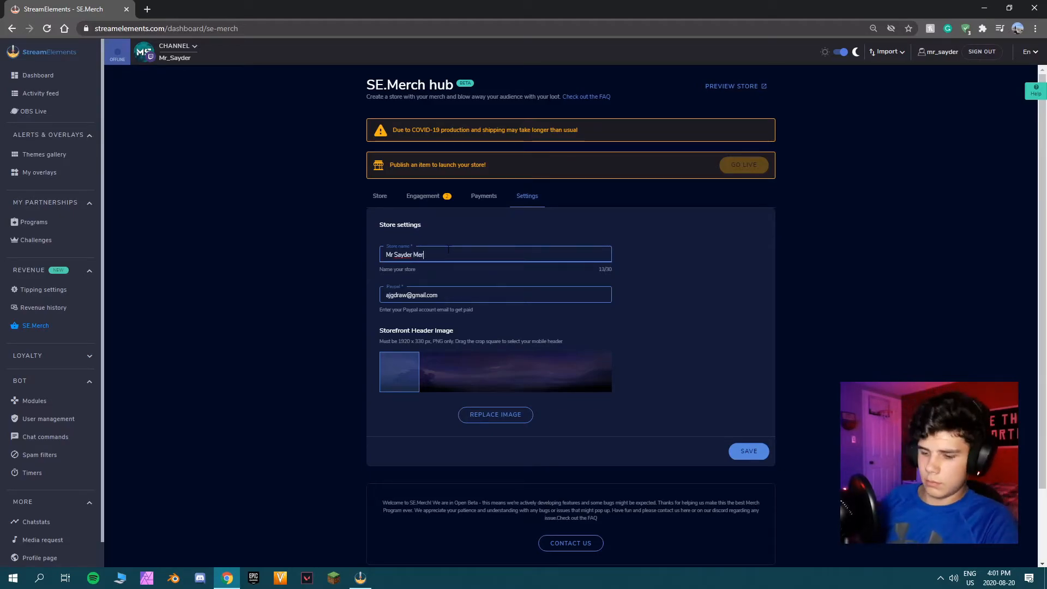
scroll(414, 409, "down", 2)
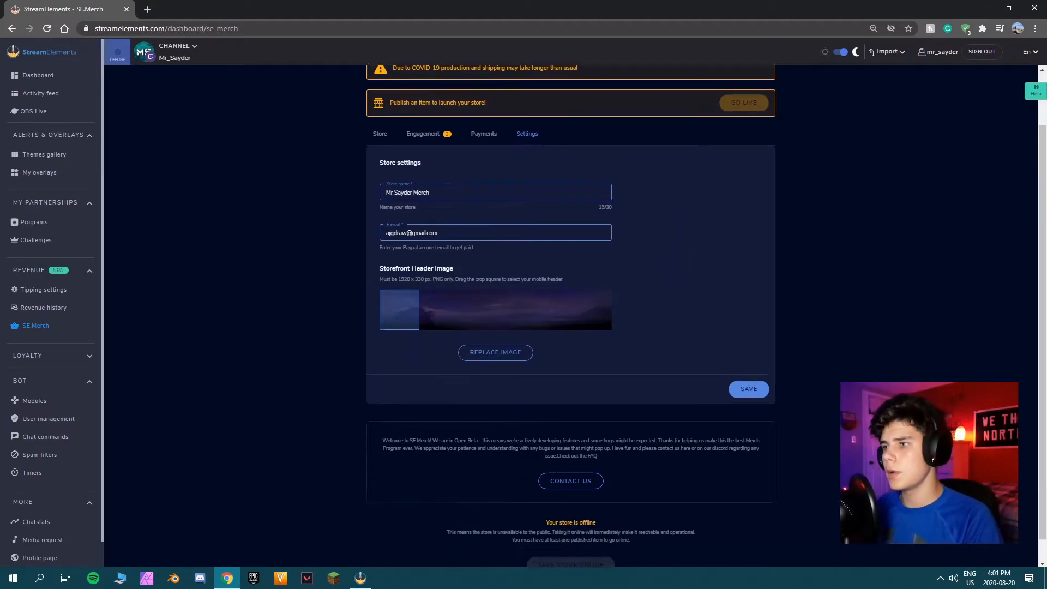
scroll(486, 352, "up", 2)
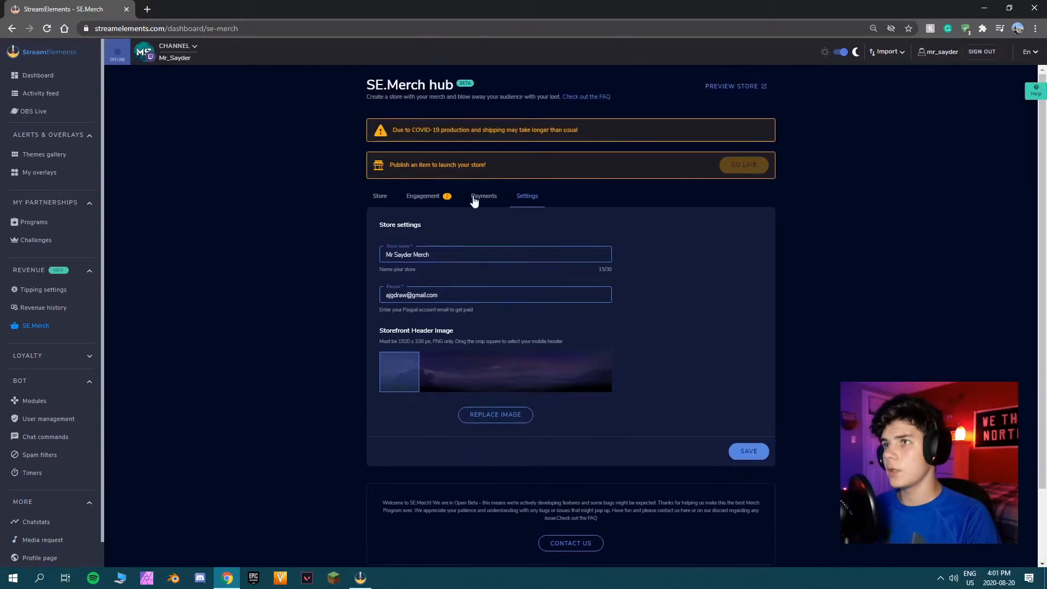
Step: Open the unpublished T-shirt item for editing and set its price to $15.00
left_click(384, 196)
left_click(498, 491)
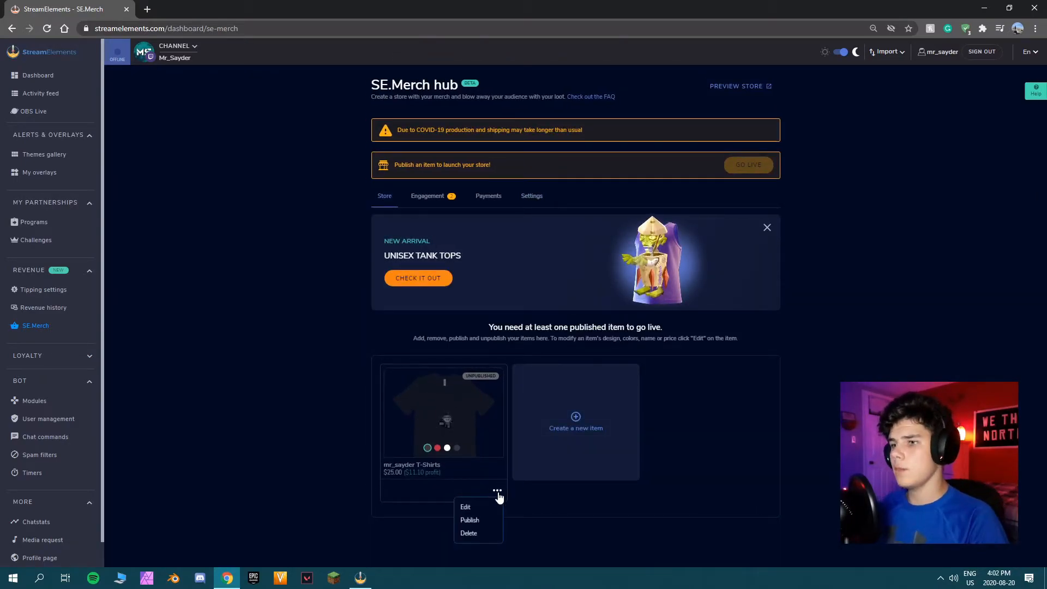
left_click(476, 506)
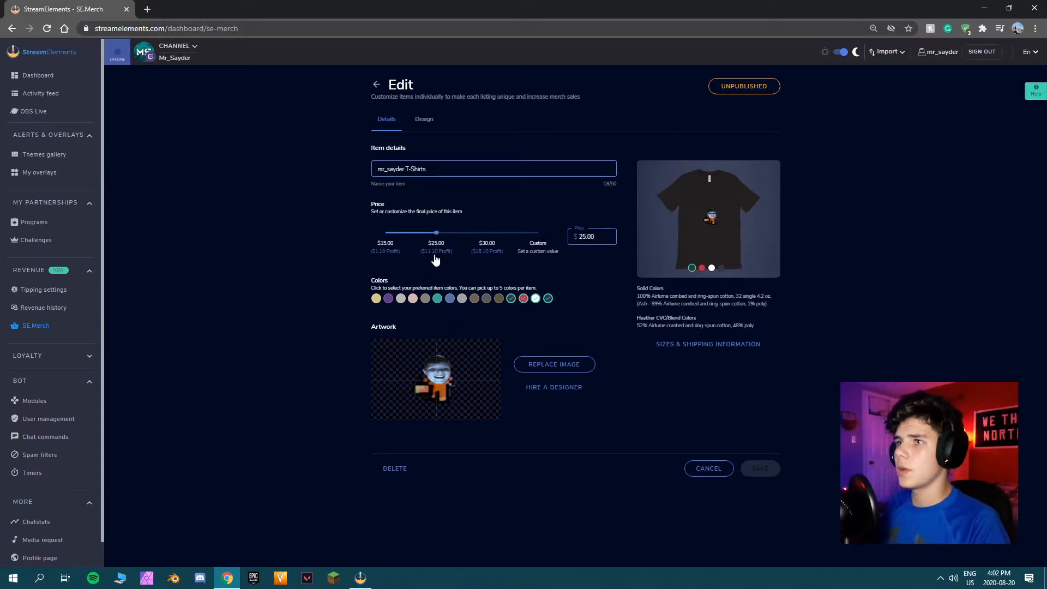
left_click(387, 232)
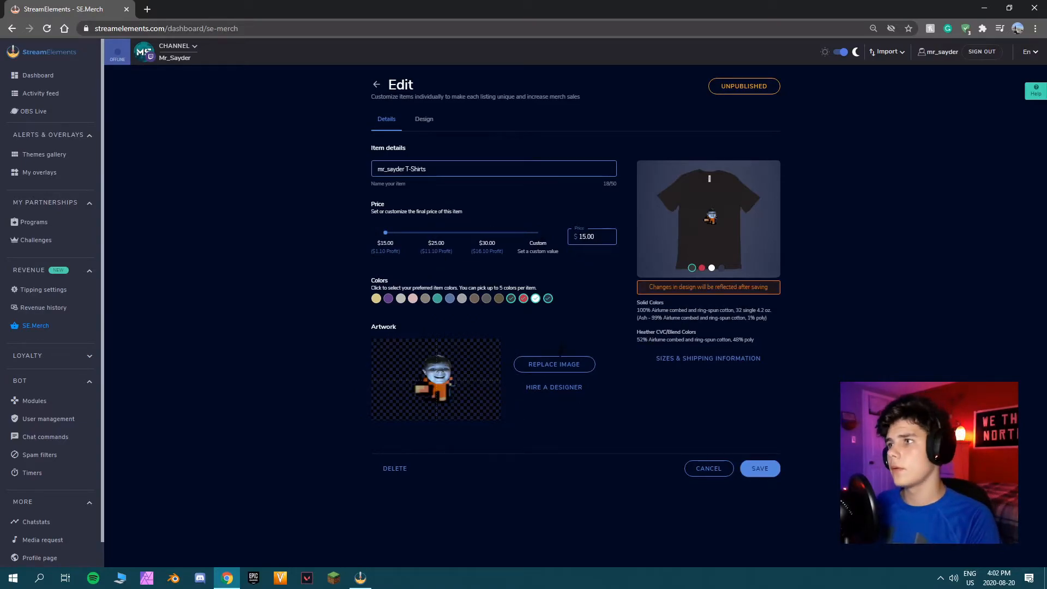
Step: Remove the dark swatch beside red from the T-shirt's colors, and add purple and olive alongside red and white
left_click(510, 299)
left_click(524, 299)
left_click(536, 299)
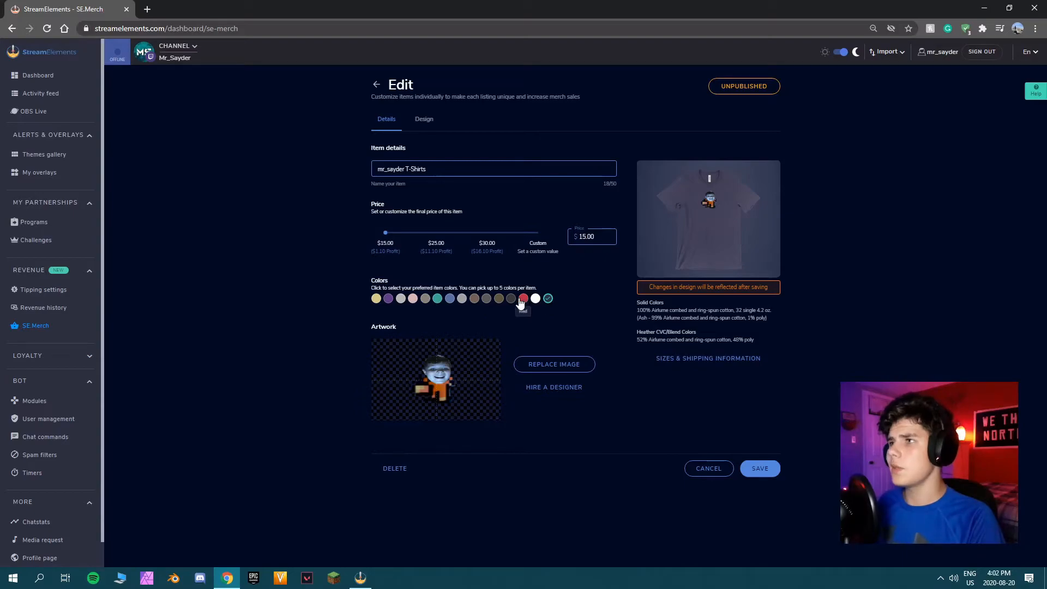
left_click(388, 299)
left_click(535, 299)
left_click(524, 299)
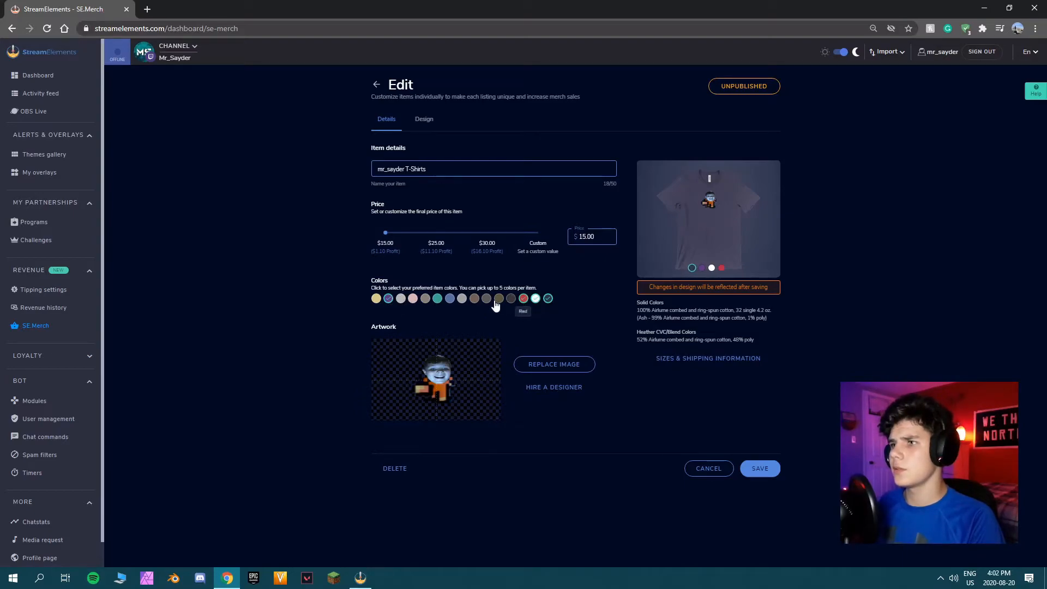
left_click(499, 299)
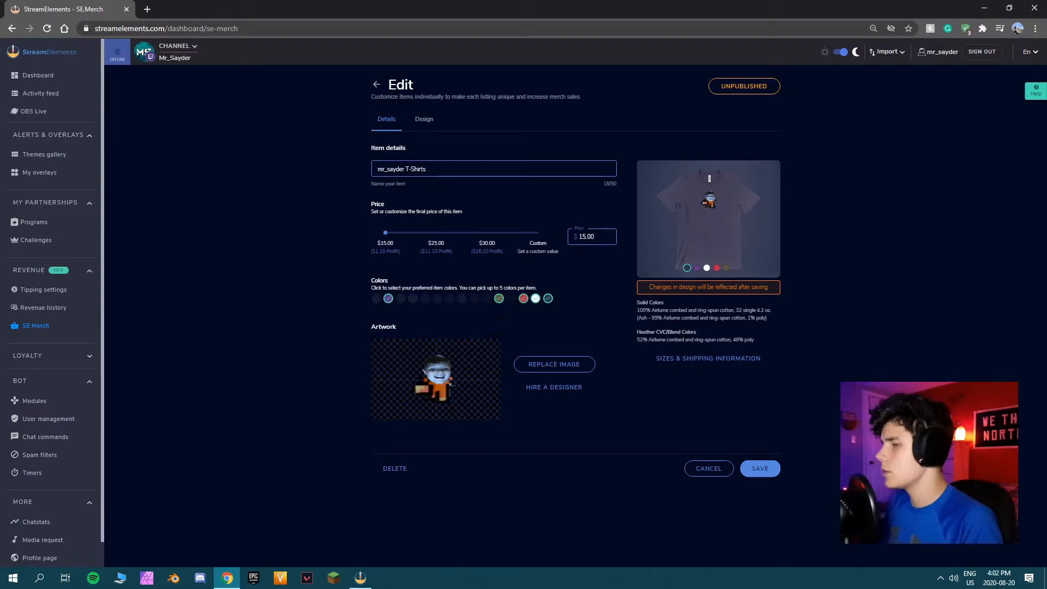
Step: Check the T-shirt's shipping and size information and the artwork placement in its design
left_click(677, 360)
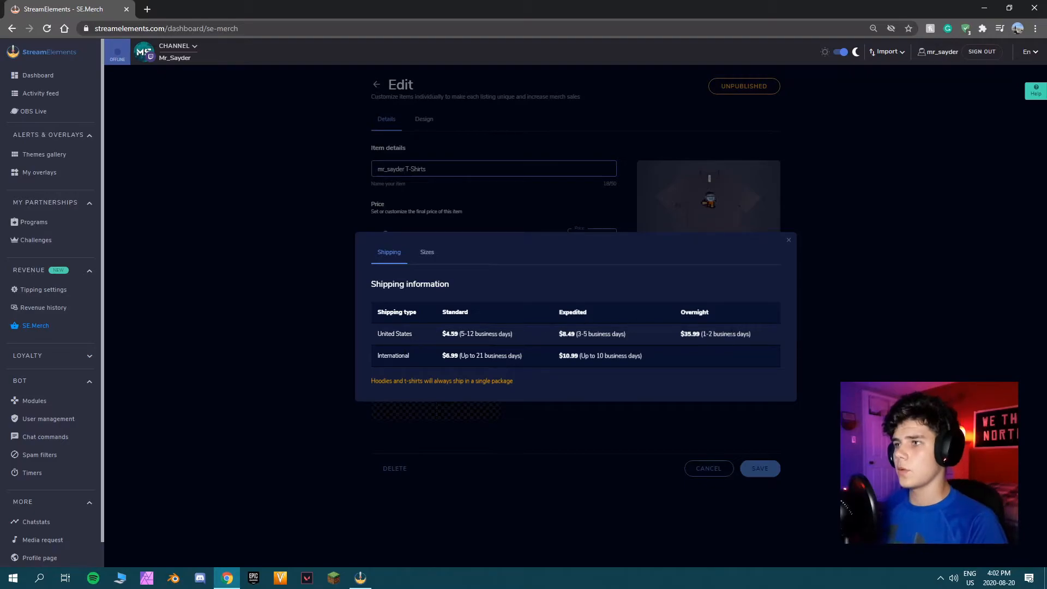
left_click(425, 254)
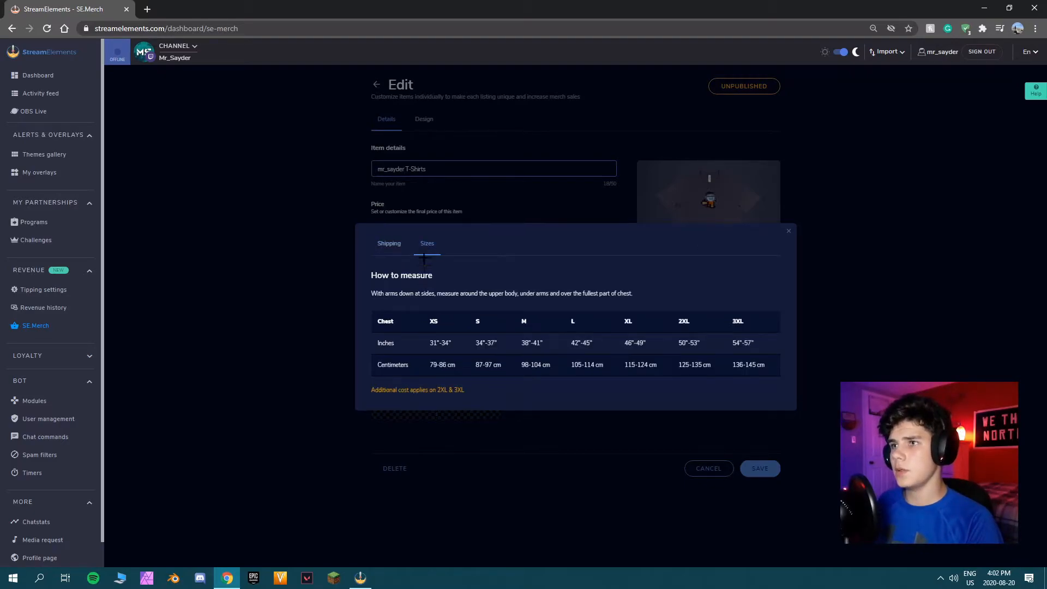
left_click(788, 231)
left_click(426, 121)
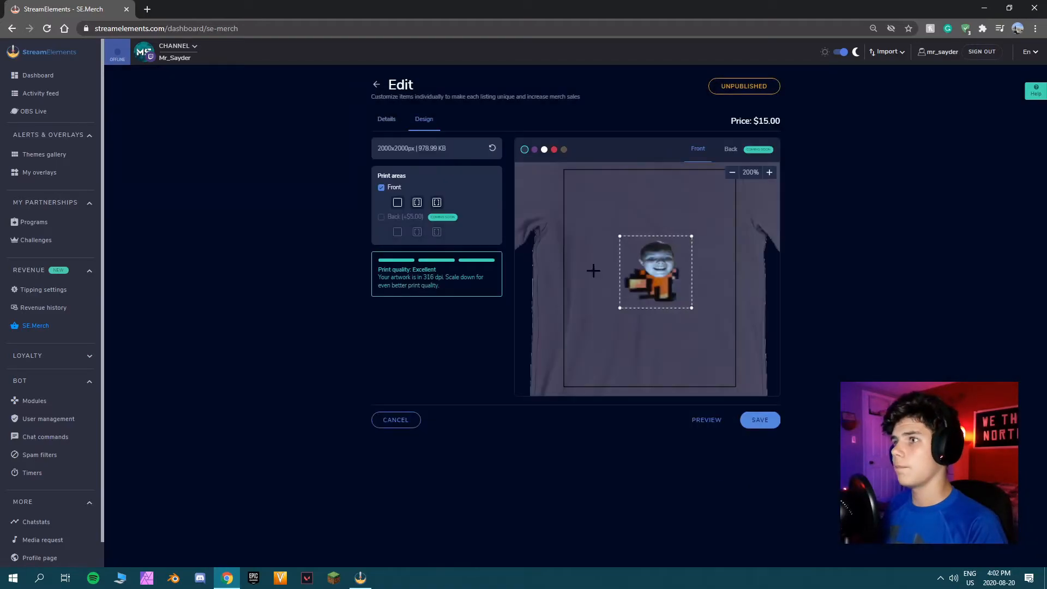
Step: Save the T-shirt's new price and color selection from its details and confirm the update
left_click(387, 120)
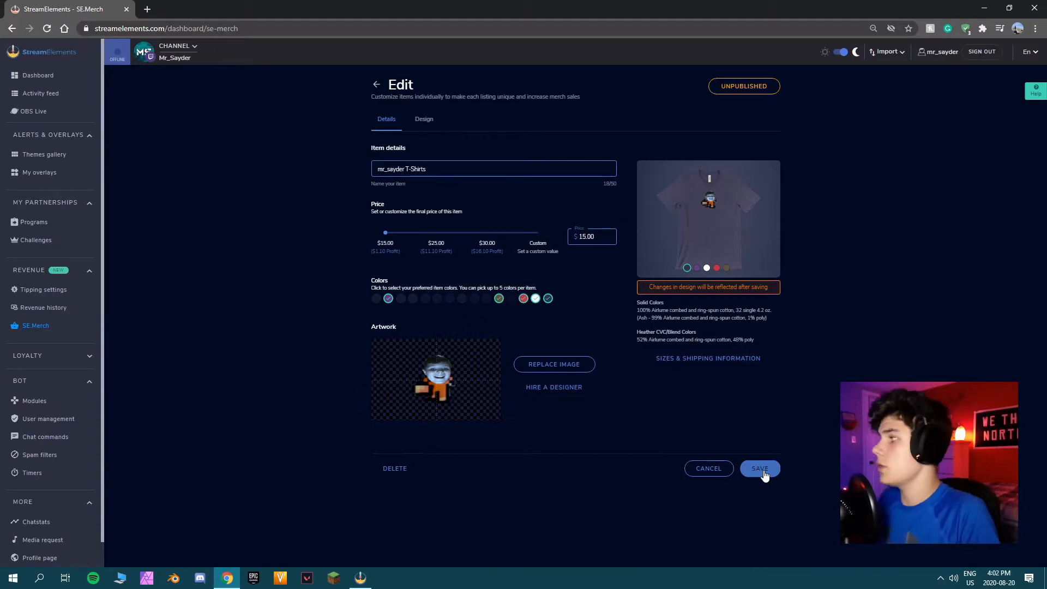
left_click(764, 471)
left_click(609, 343)
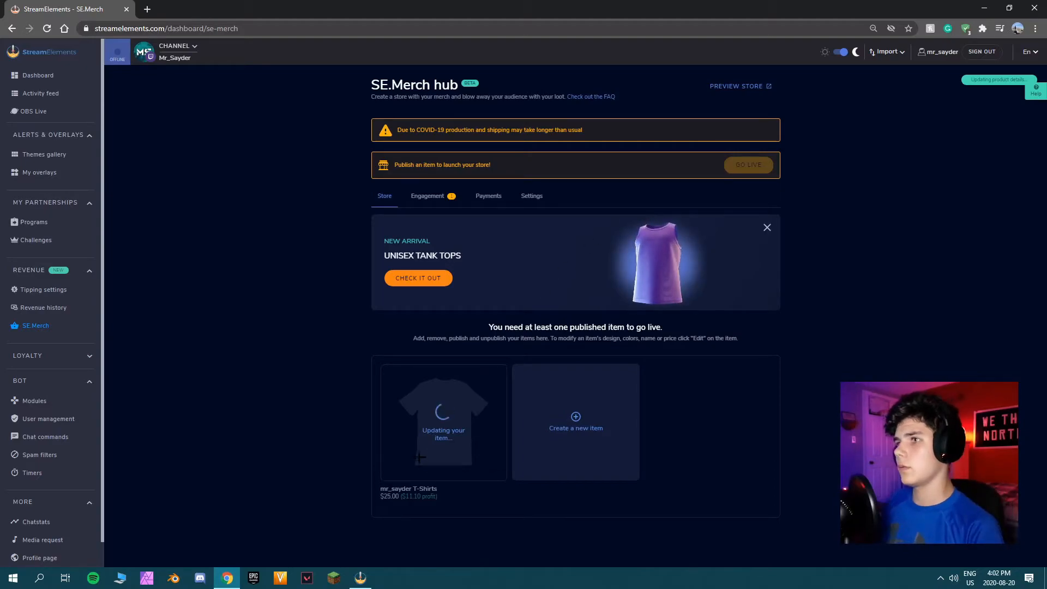
Step: Reopen the updated T-shirt item and rename it "MErch"
left_click(418, 457)
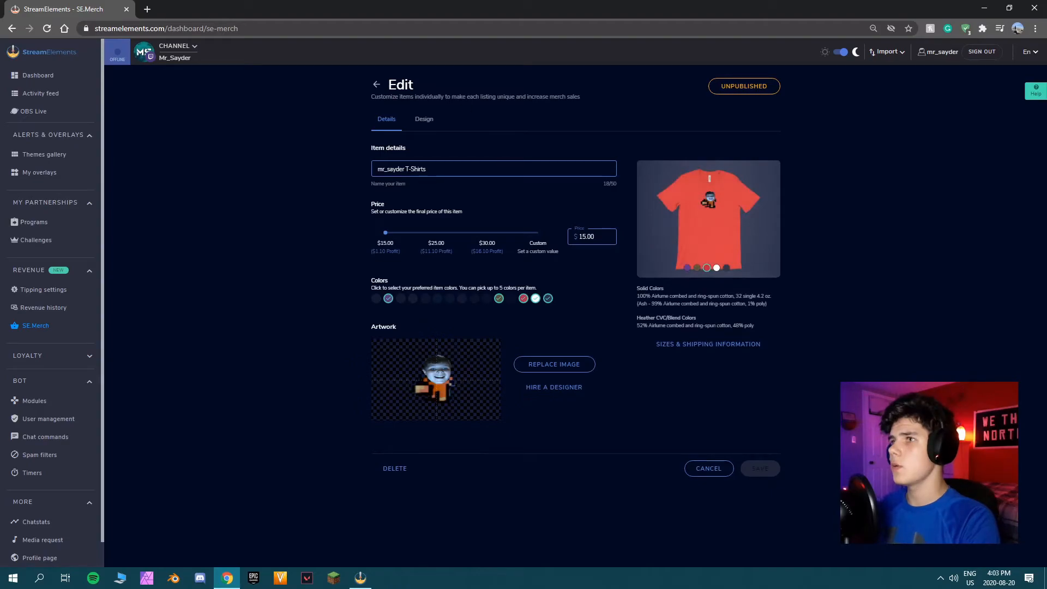
key("ctrl+a")
key("BackSpace")
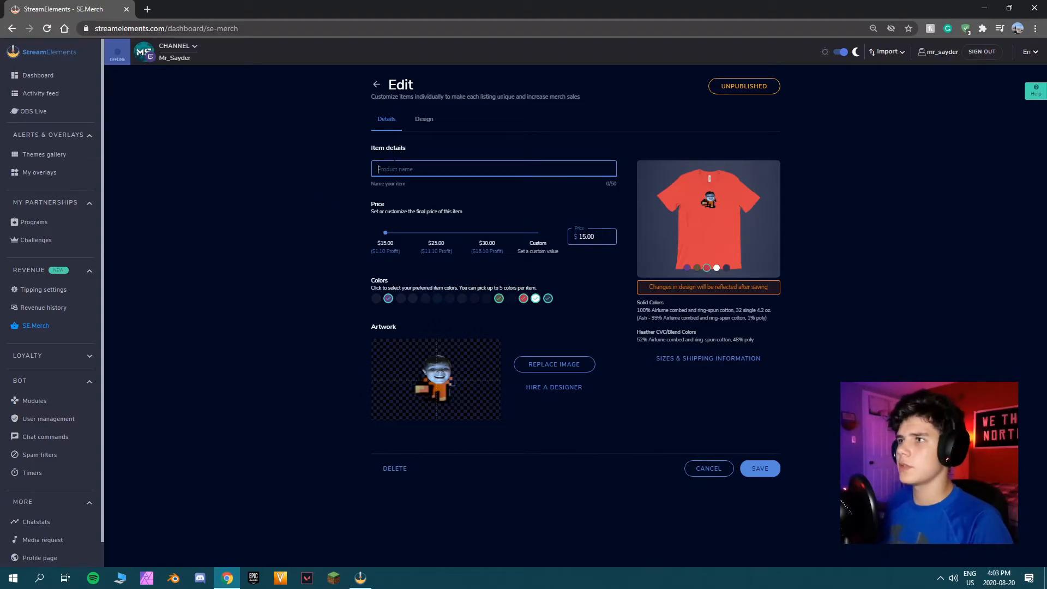
type("MErch")
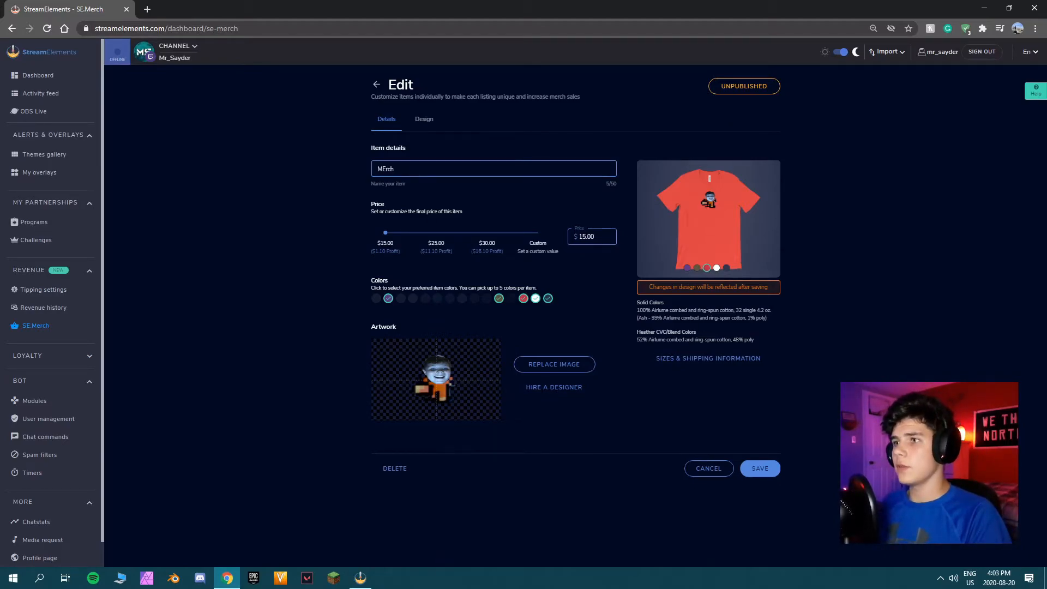
Step: Publish and save the T-shirt item, and take the merch store live
left_click(748, 89)
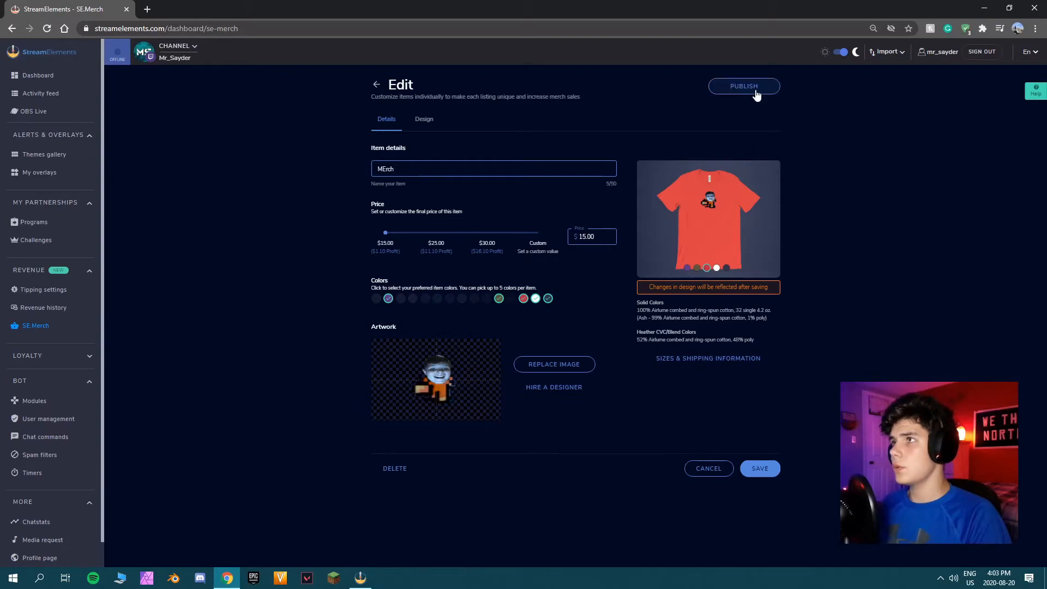
left_click(757, 474)
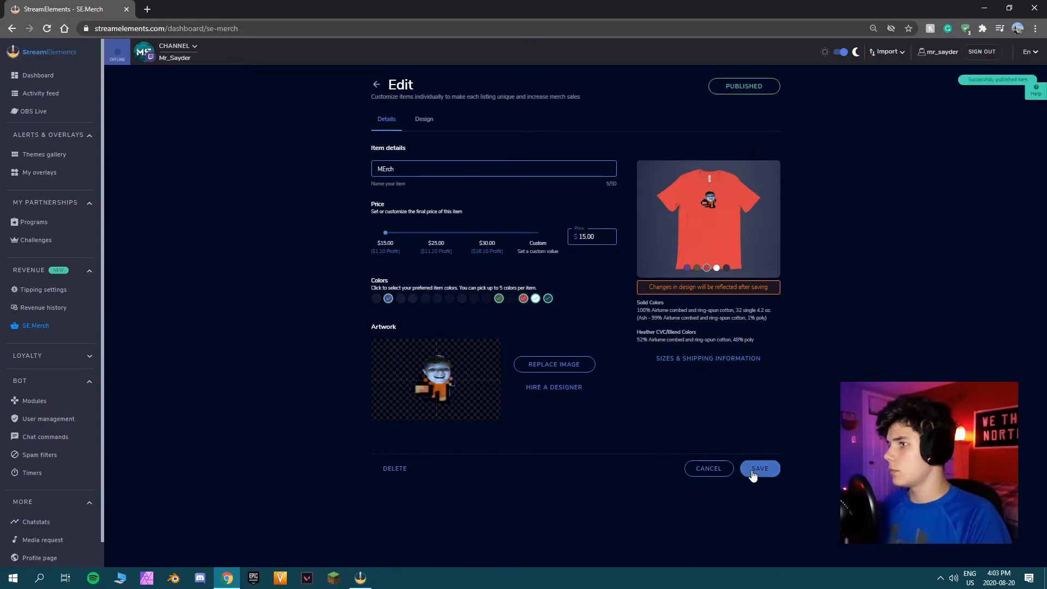
left_click(609, 346)
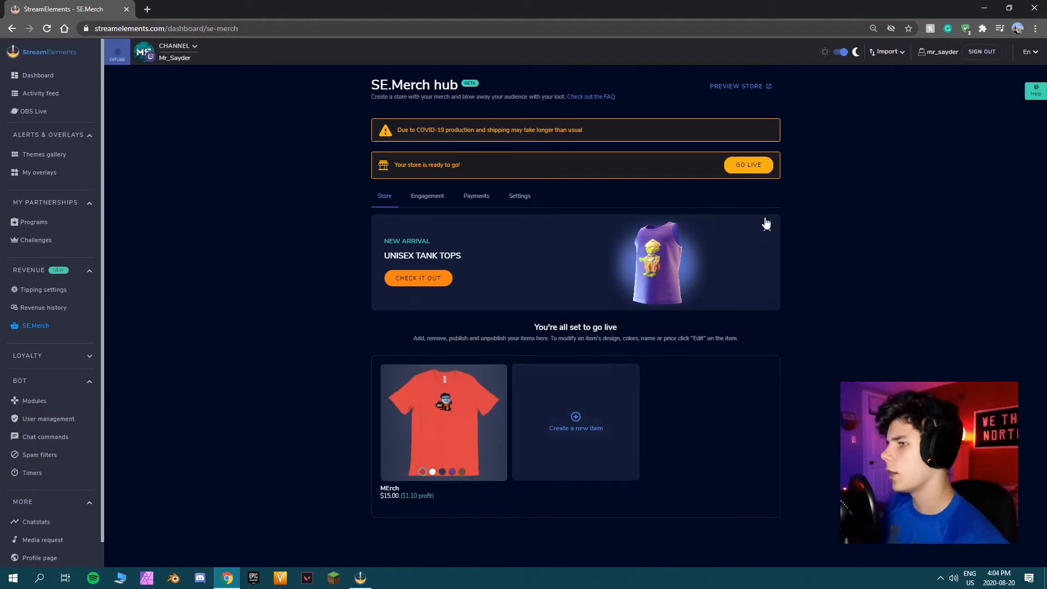
left_click(753, 165)
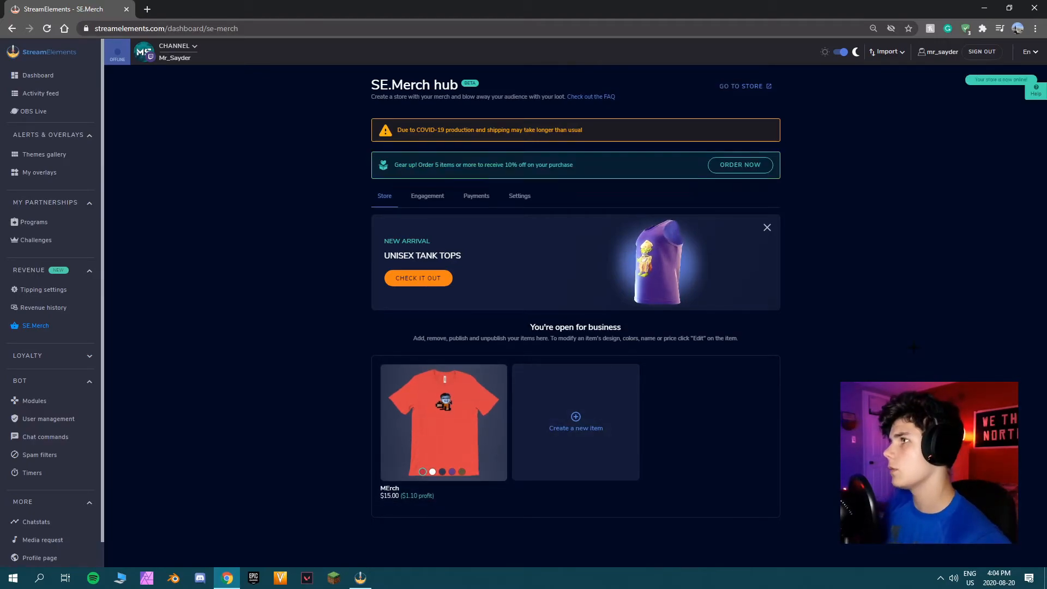
Step: View the merch bundle order options without ordering, and check the live storefront
left_click(746, 166)
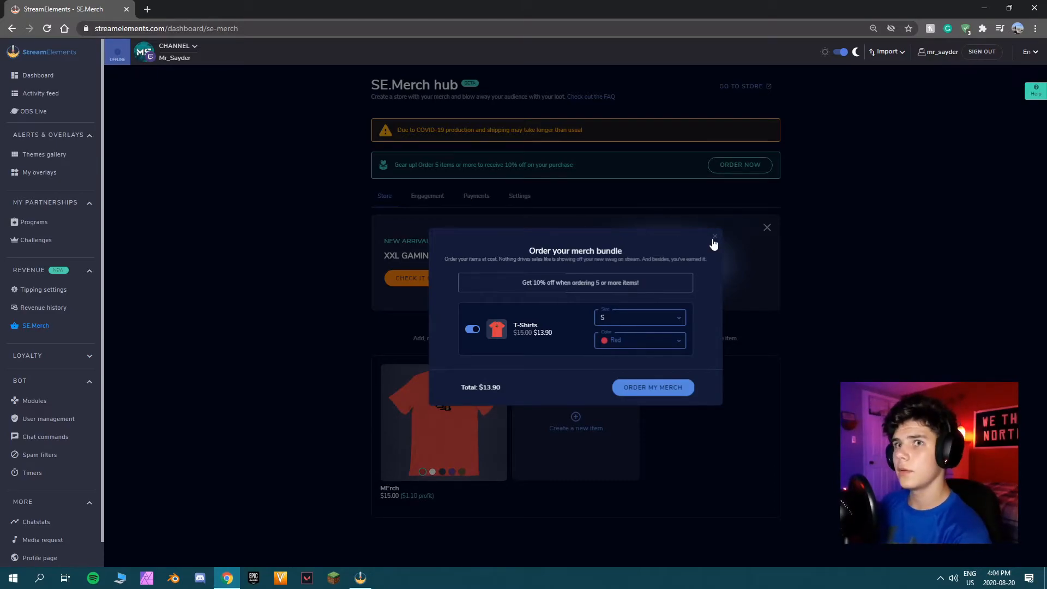
left_click(715, 238)
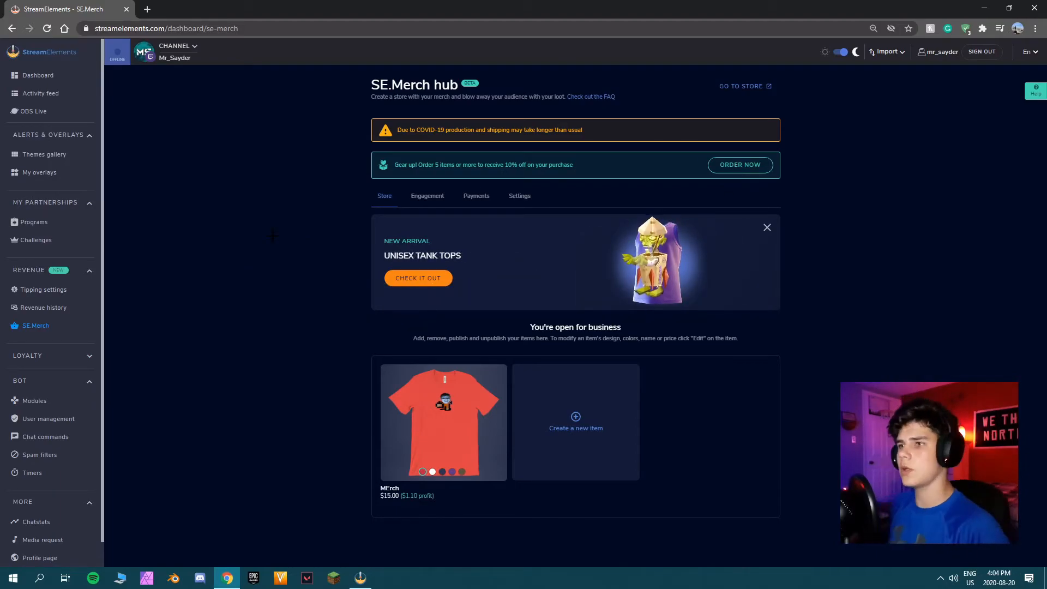
left_click(739, 88)
left_click(258, 9)
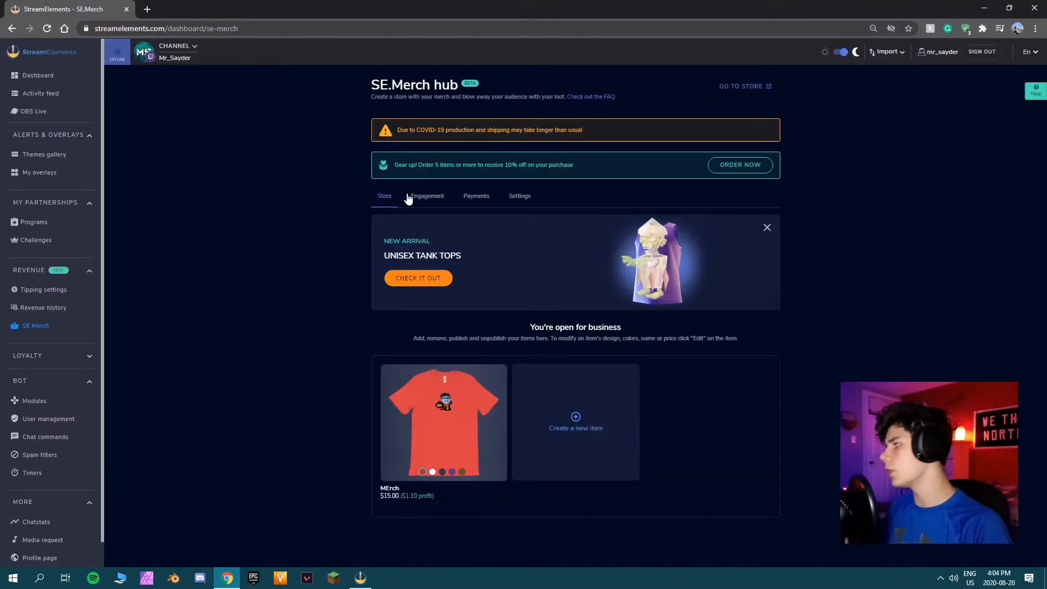